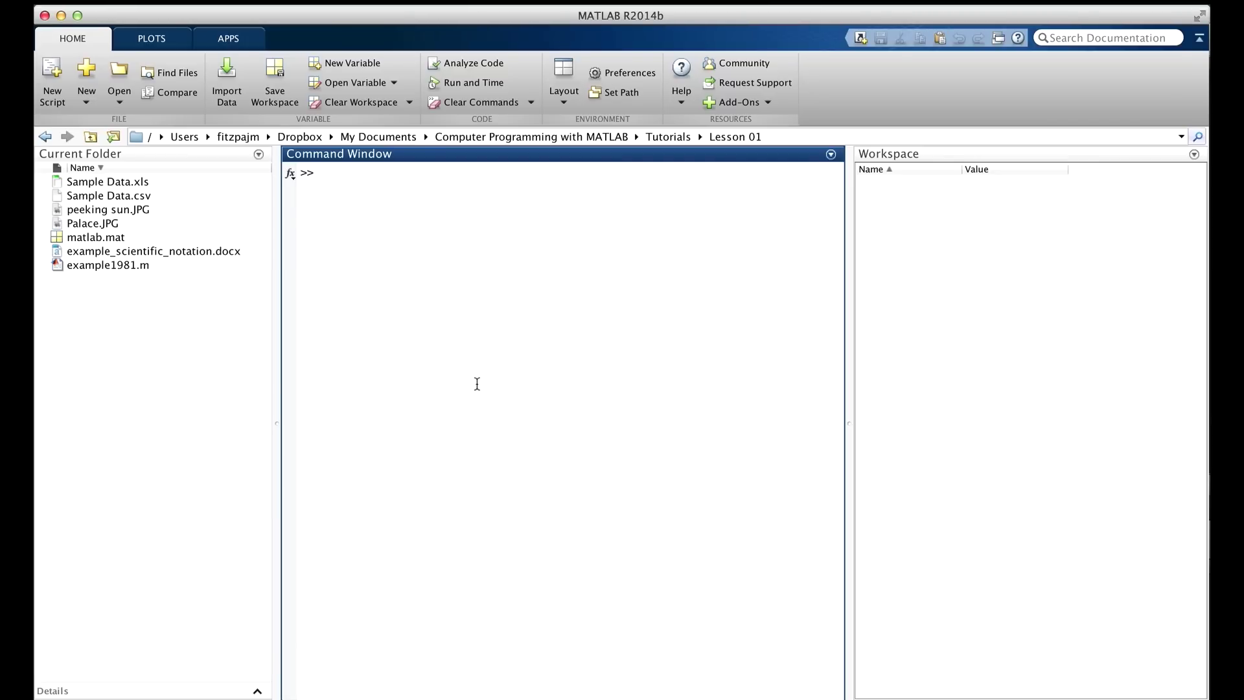
Step: Run help format, then scroll up through its output and back down to the prompt
text(help fo)
text(rmat)
key(Return)
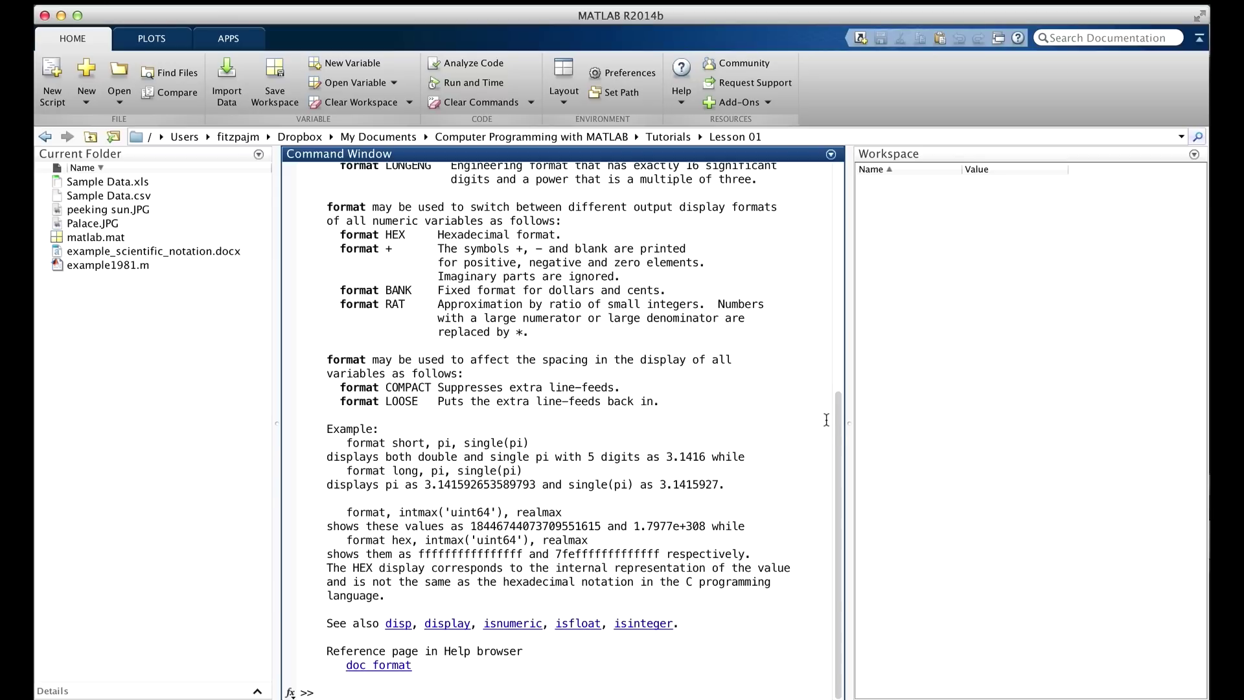
scroll(839, 425, up, 2)
scroll(839, 426, up, 2)
scroll(840, 426, up, 2)
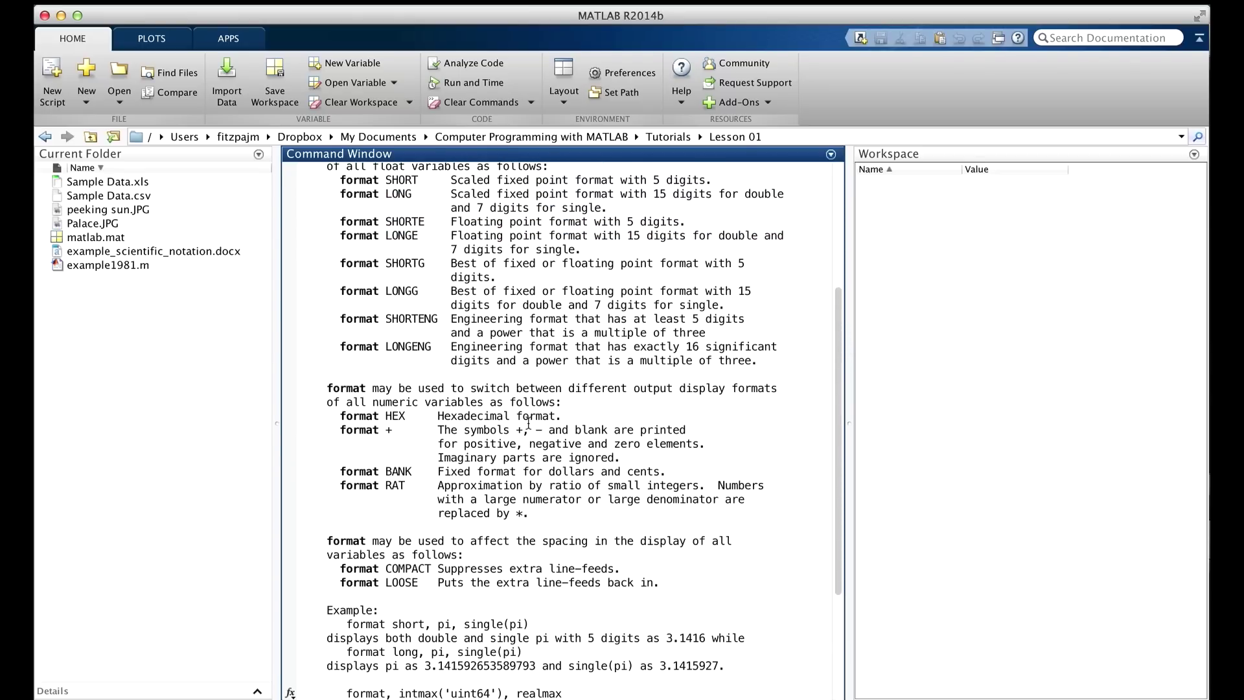
scroll(528, 422, up, 2)
scroll(528, 423, up, 2)
scroll(528, 423, up, 2)
scroll(528, 422, up, 1)
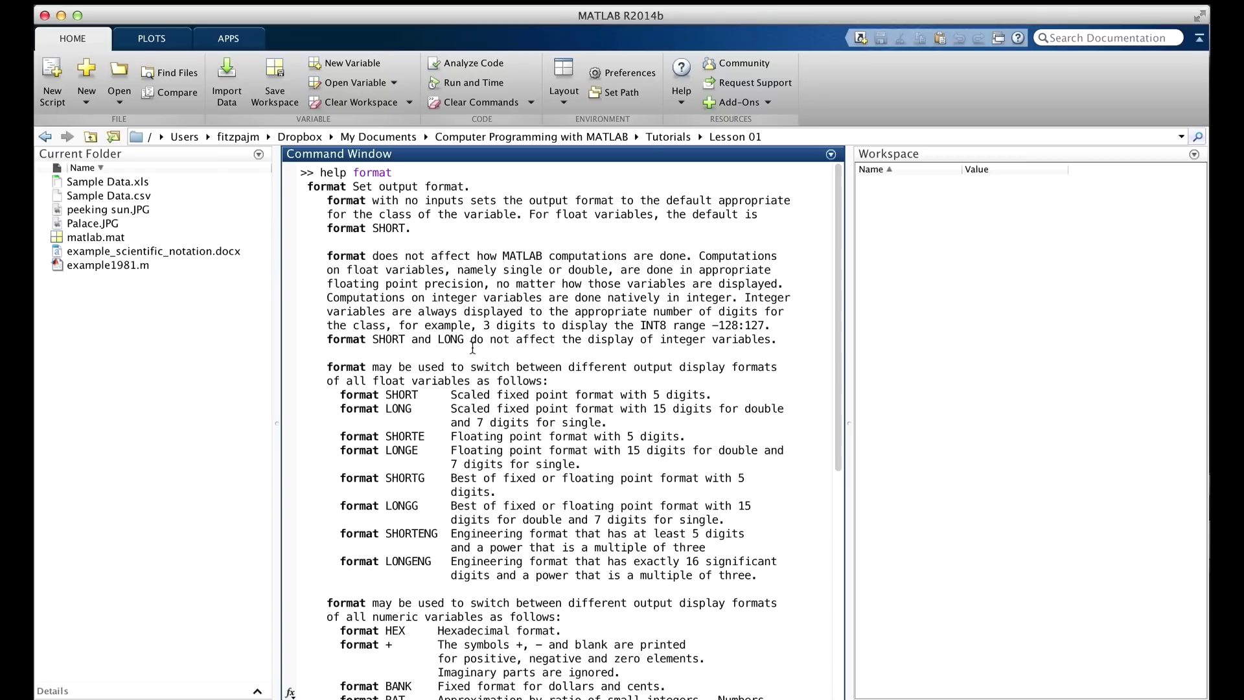
scroll(477, 356, down, 2)
scroll(480, 363, down, 3)
scroll(480, 365, down, 2)
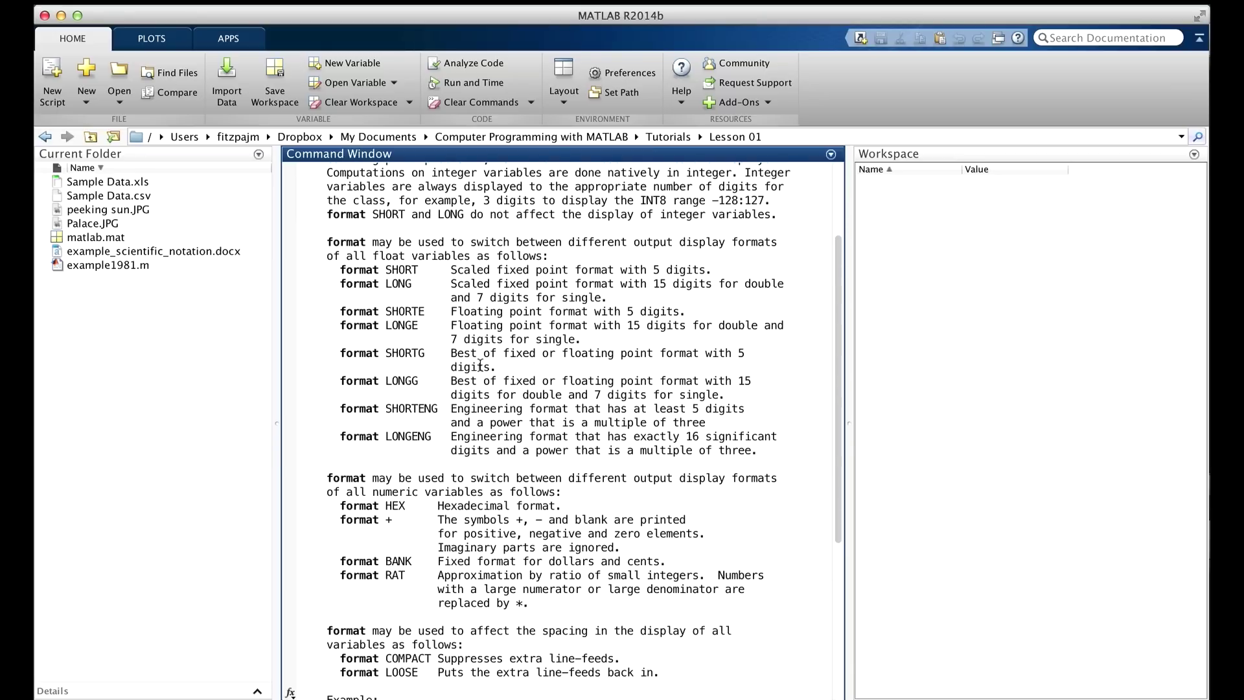
scroll(480, 364, down, 1)
scroll(480, 365, down, 2)
scroll(480, 365, down, 1)
scroll(480, 364, down, 5)
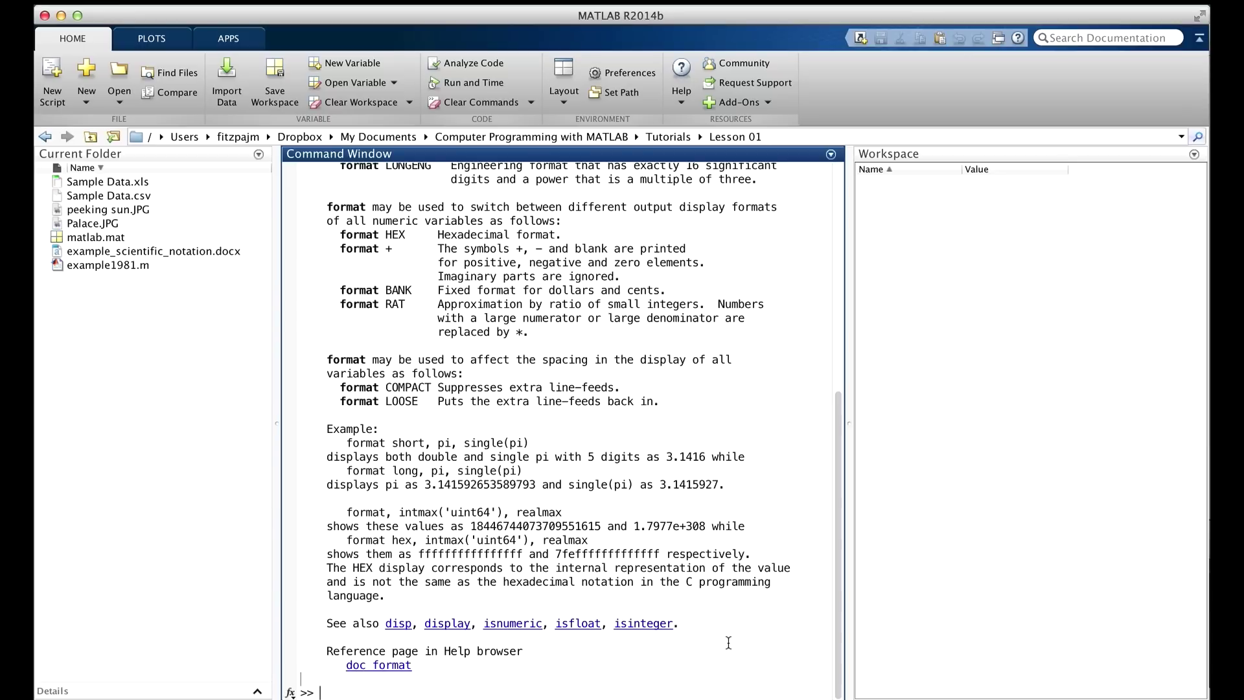
Step: Assign x = 5, then switch to format loose and display x = 5 again
text(x )
text(= 5)
key(Return)
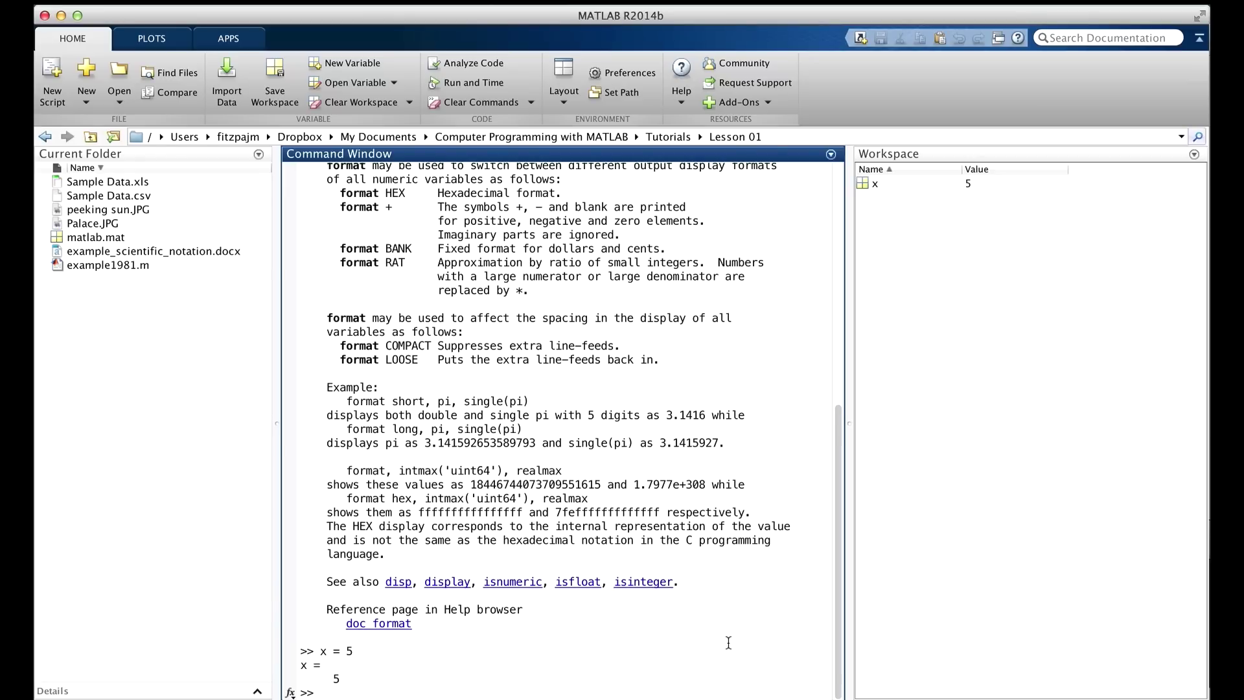
text(format)
text( loose)
key(Return)
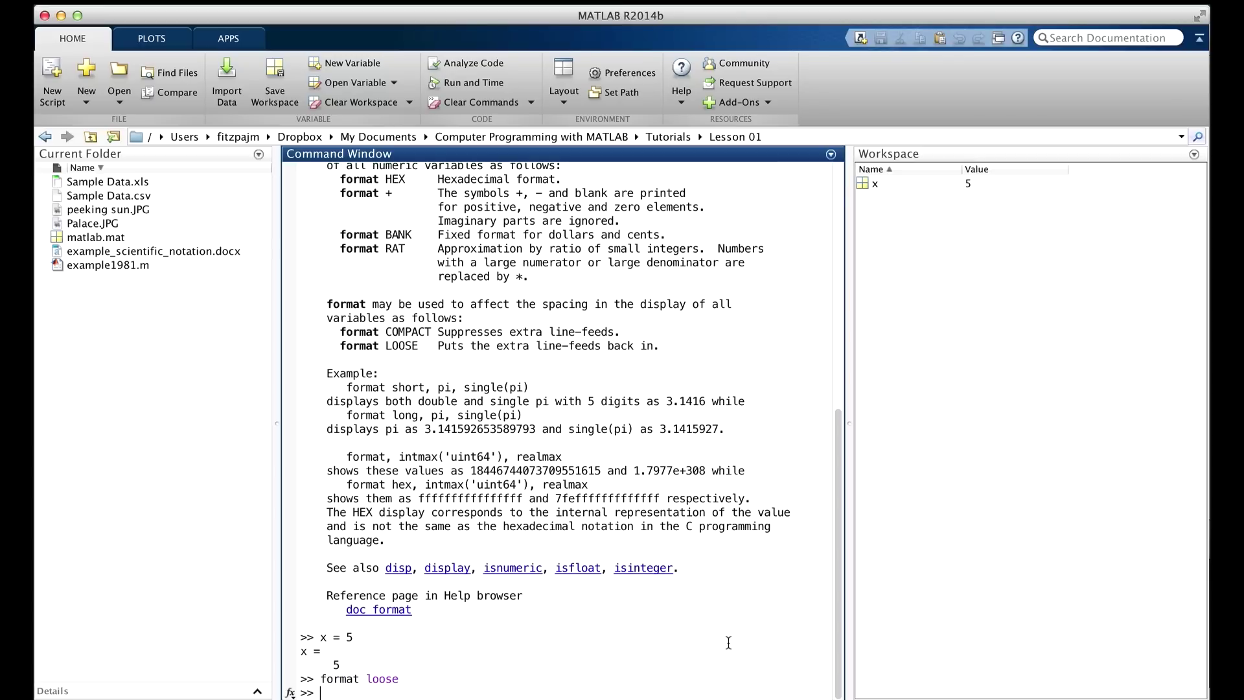
text(x = )
text(5)
key(Return)
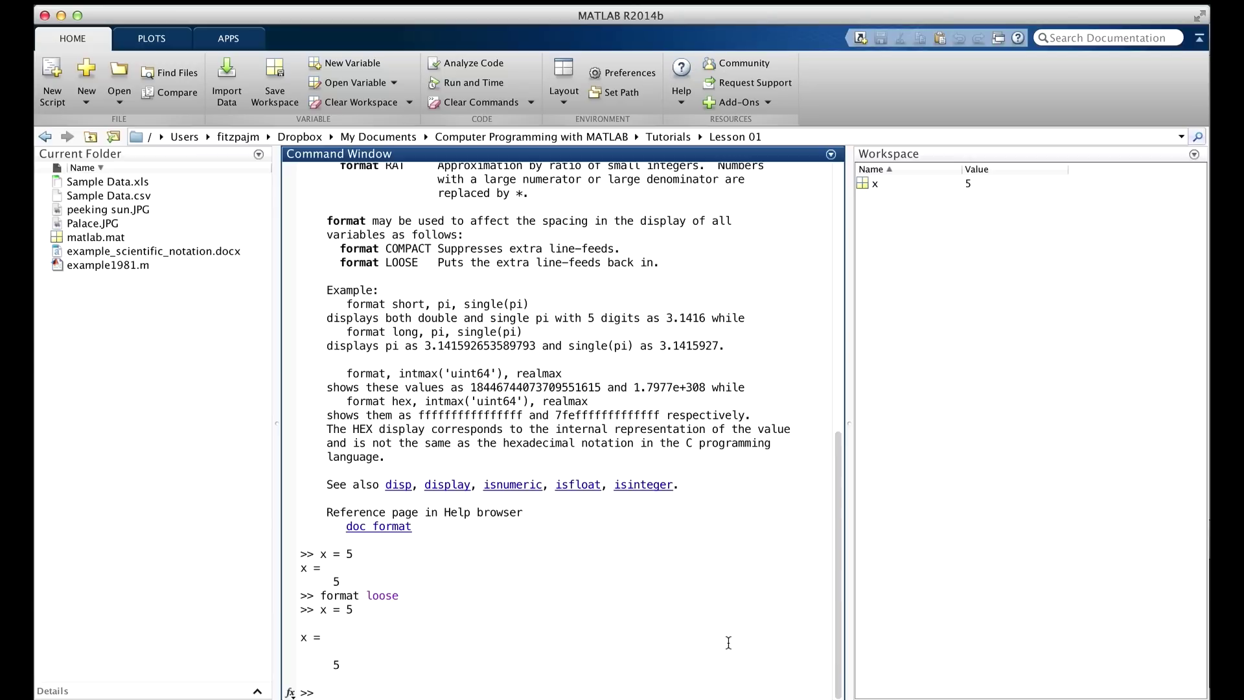
Step: Switch to format compact and display x = 5 once more
text(for)
text(mat compac)
text(t)
key(Return)
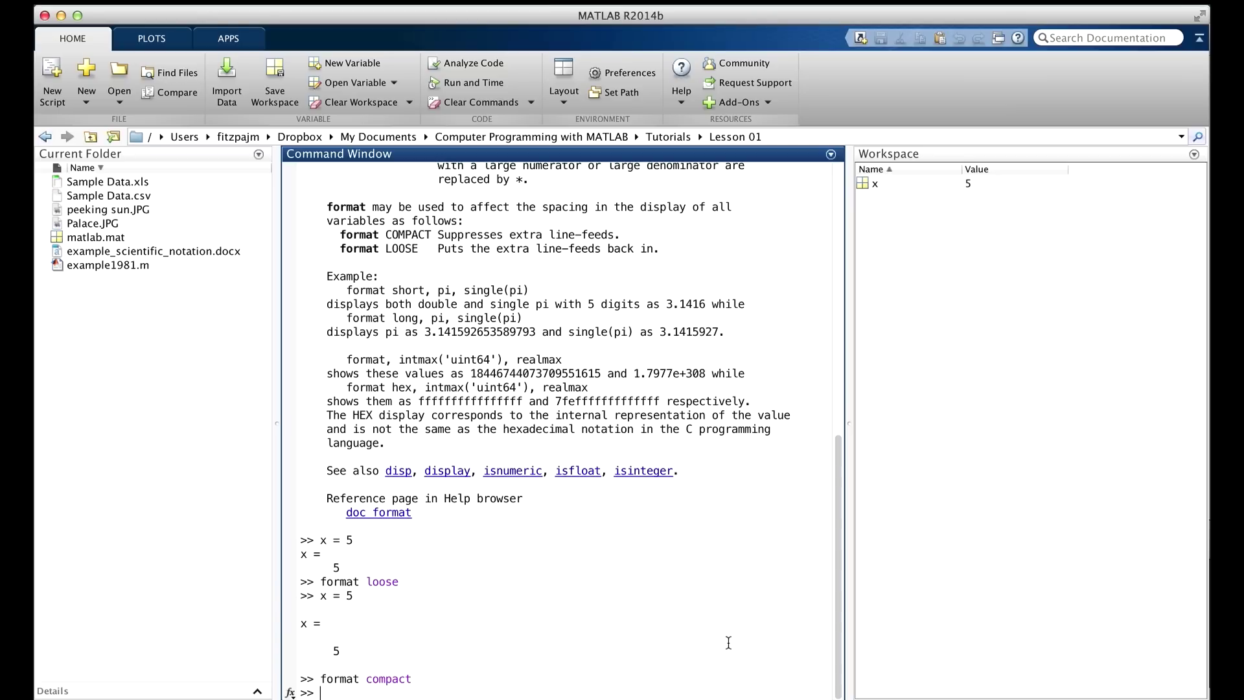
text(x =)
text(5)
key(Return)
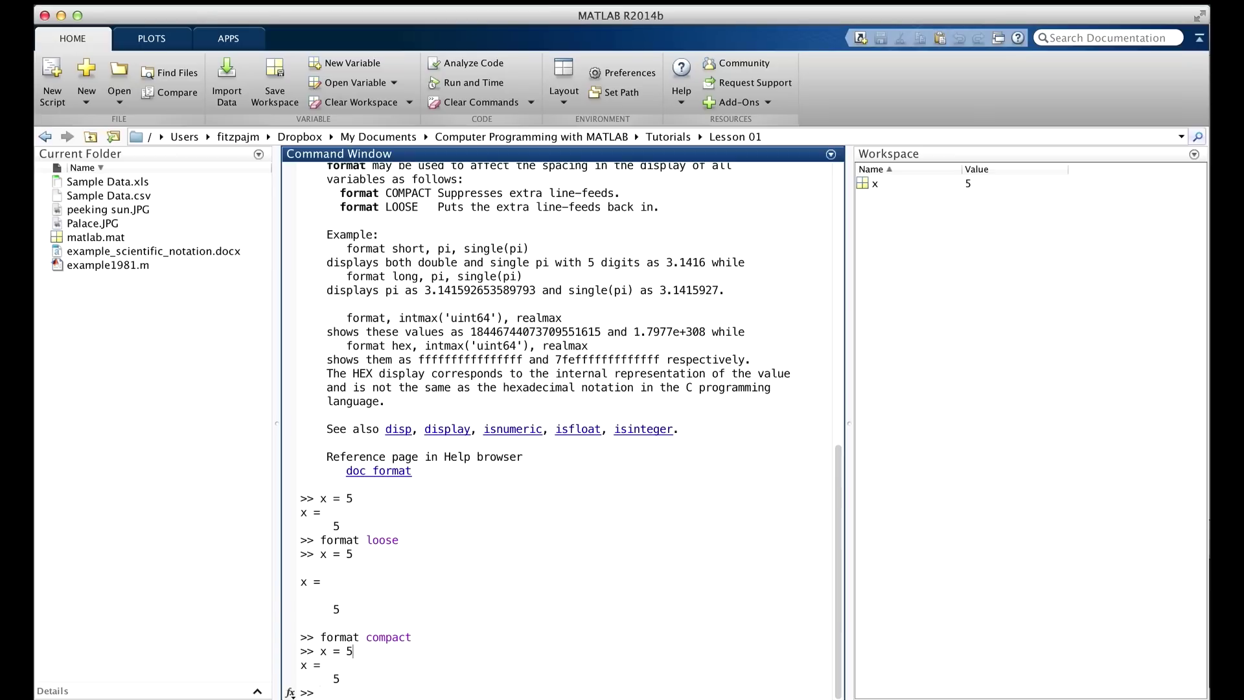
Step: Compute boy = 117/19, shown as 6.1579 in short format
scroll(516, 592, up, 2)
scroll(516, 591, up, 8)
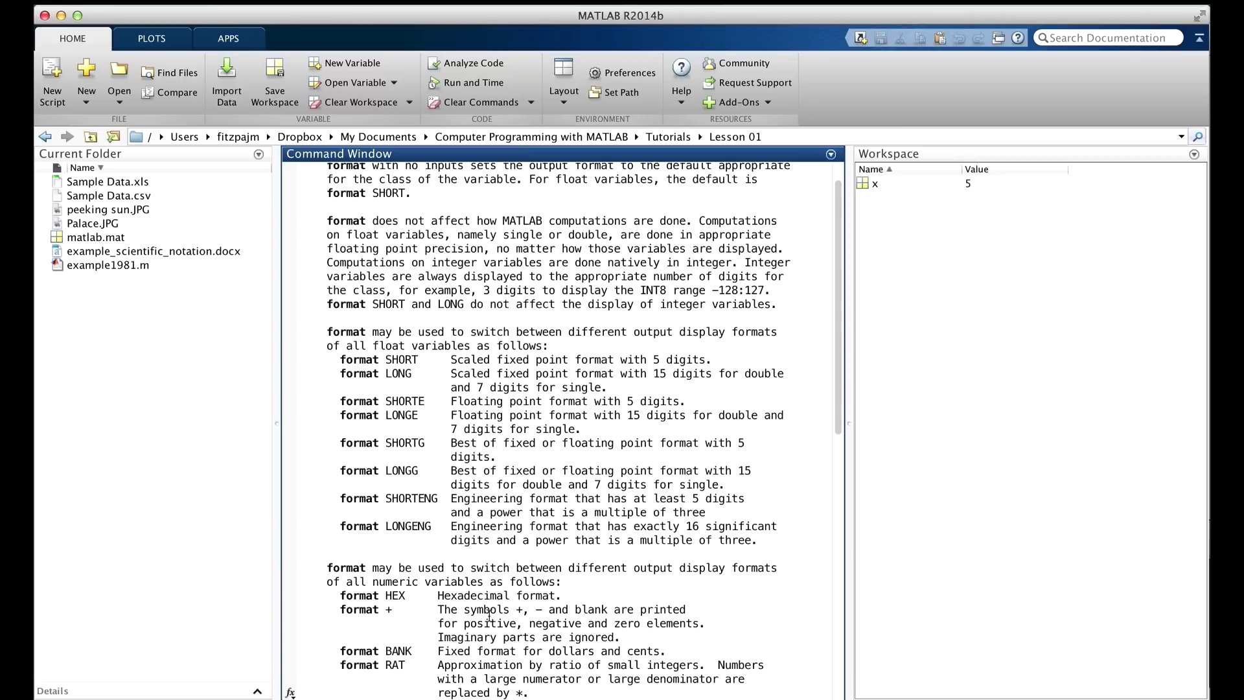
text(boy )
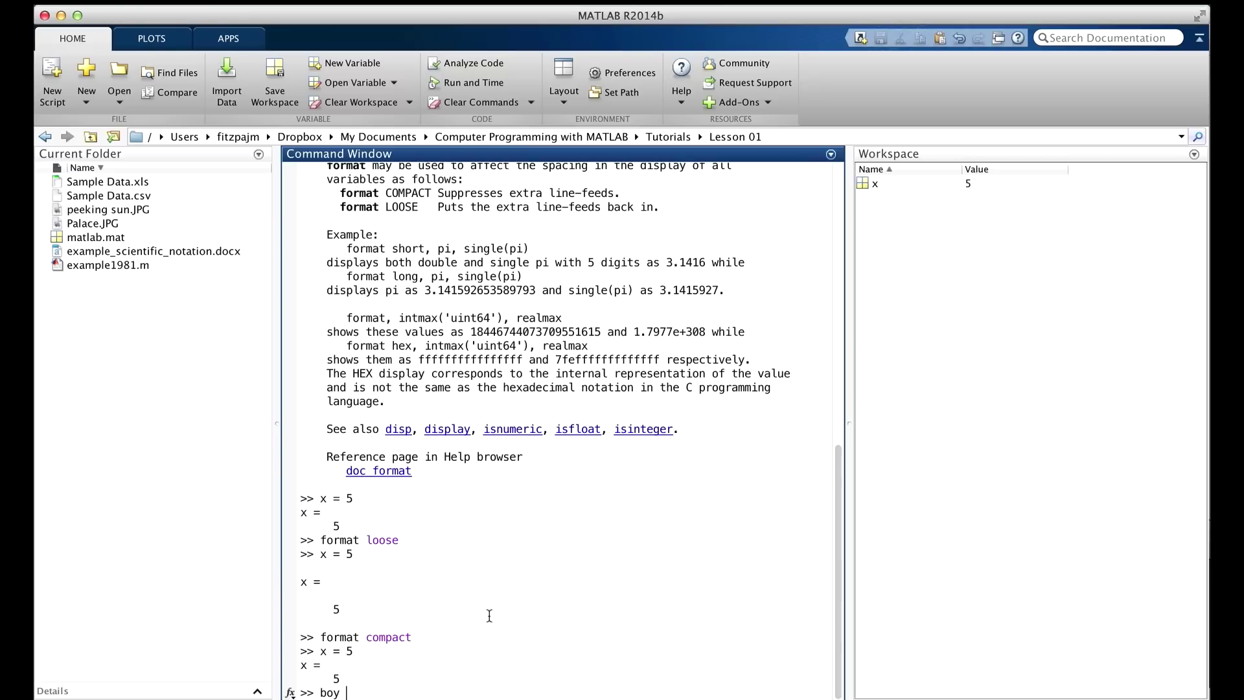
text(= )
text(117/)
text(19)
key(Return)
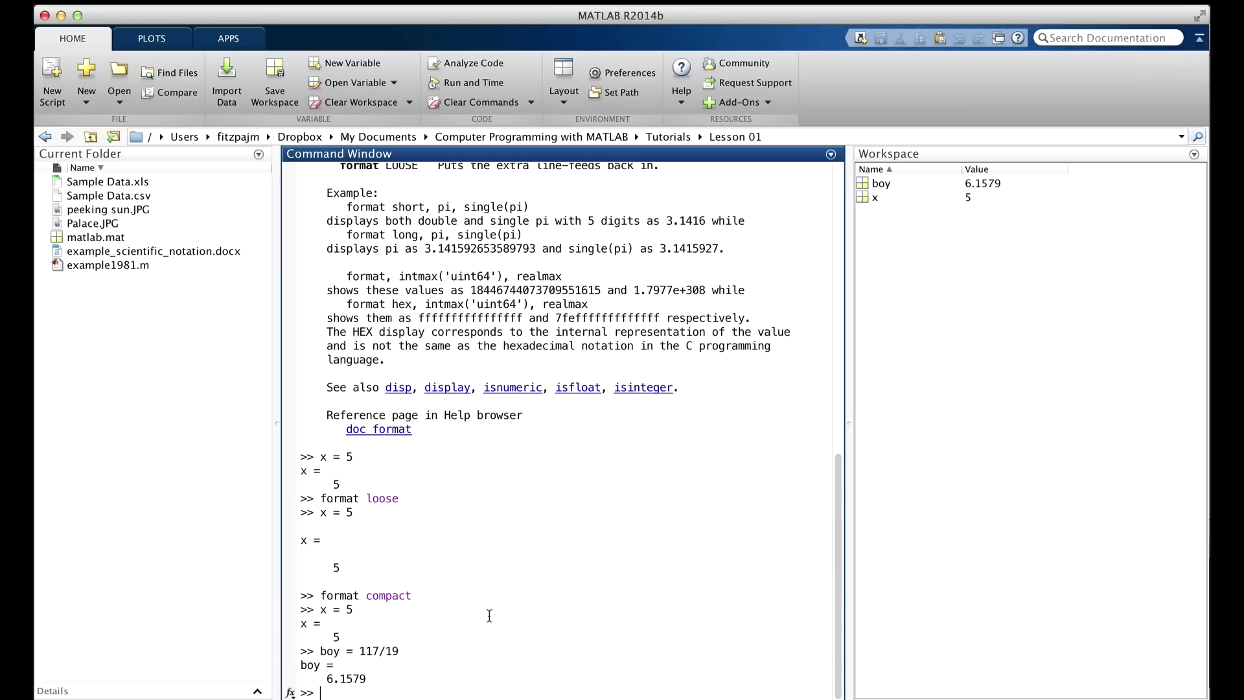
Step: Switch to format long and rerun boy = 117/19 to show 6.157894736842105
text(format l)
text(ong)
key(Return)
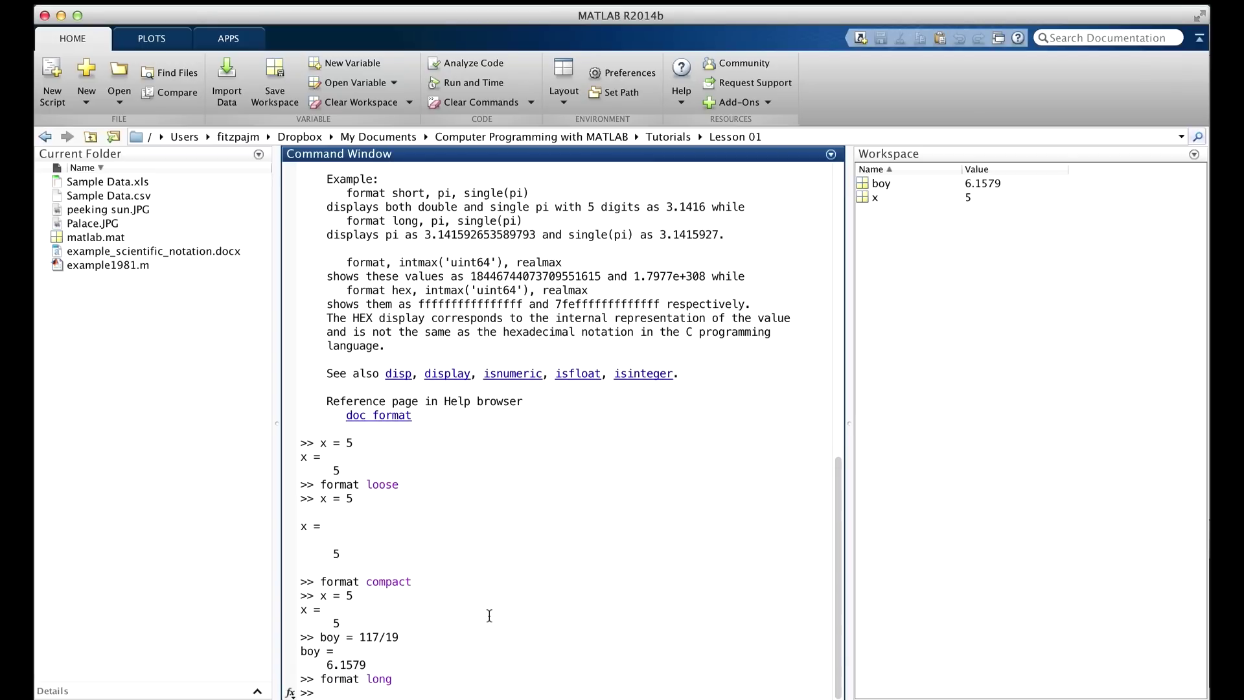
key(Up)
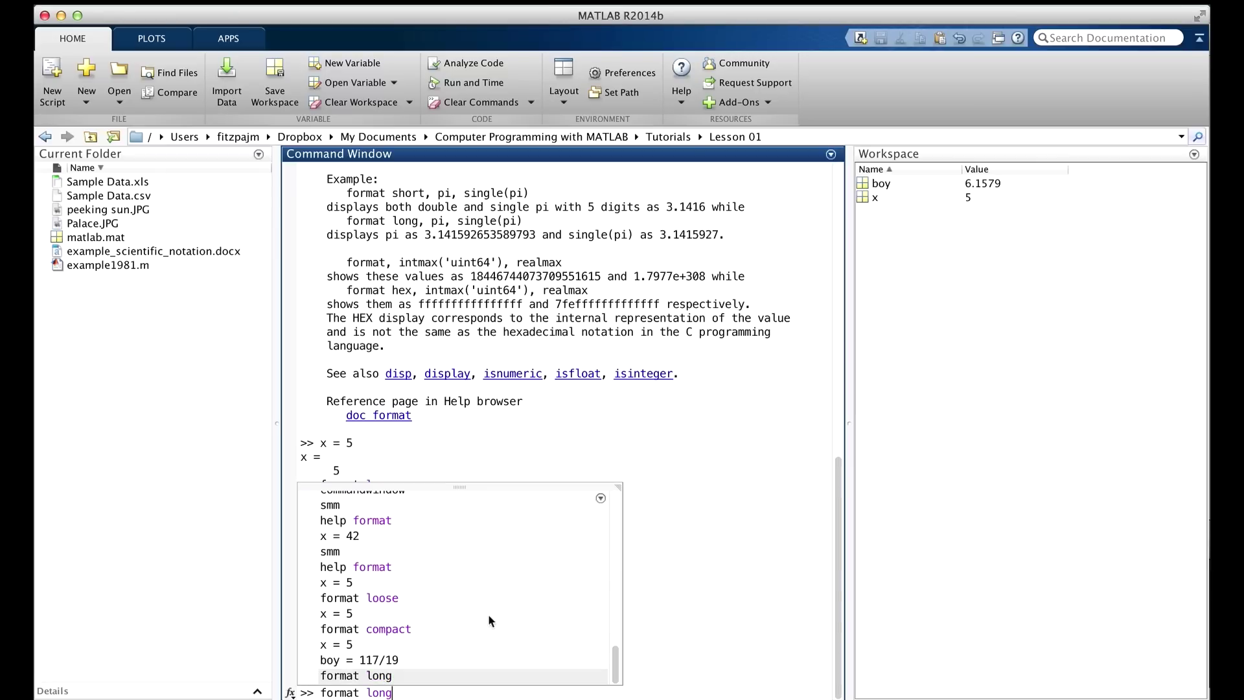
key(Up)
key(Return)
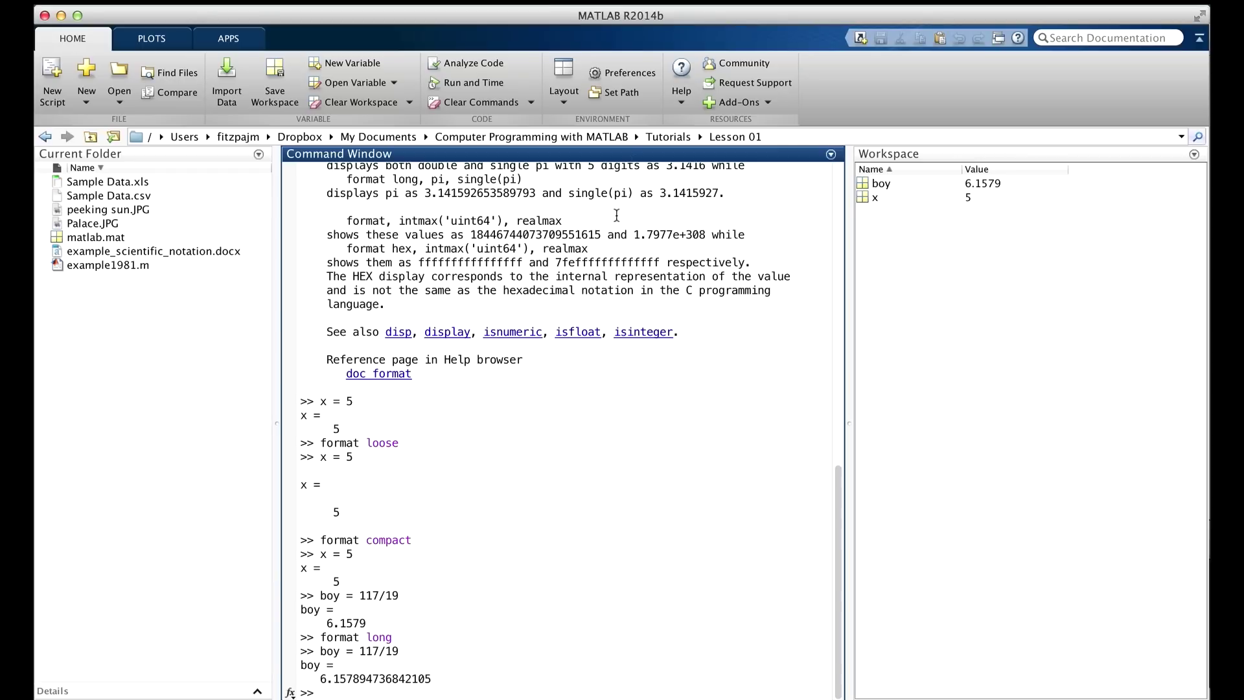
click(697, 604)
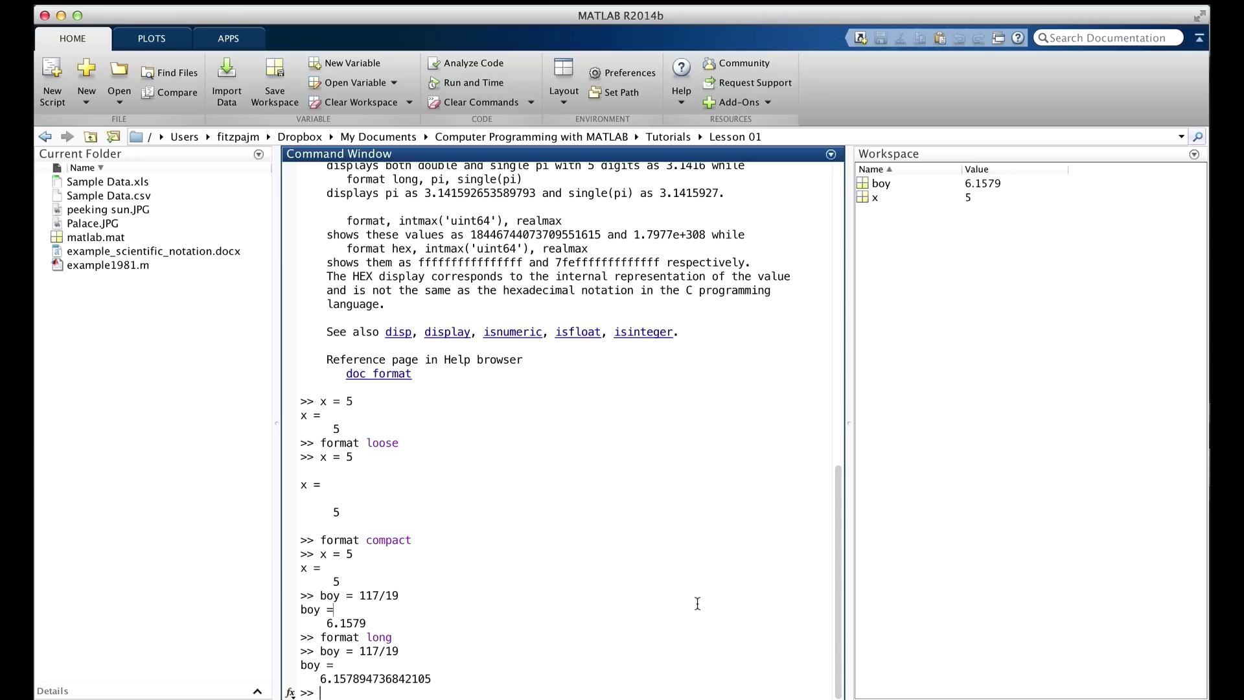
Step: Return to format short and assign x = 117/19, displayed as 6.1579
text(f)
text(ormat short)
key(Return)
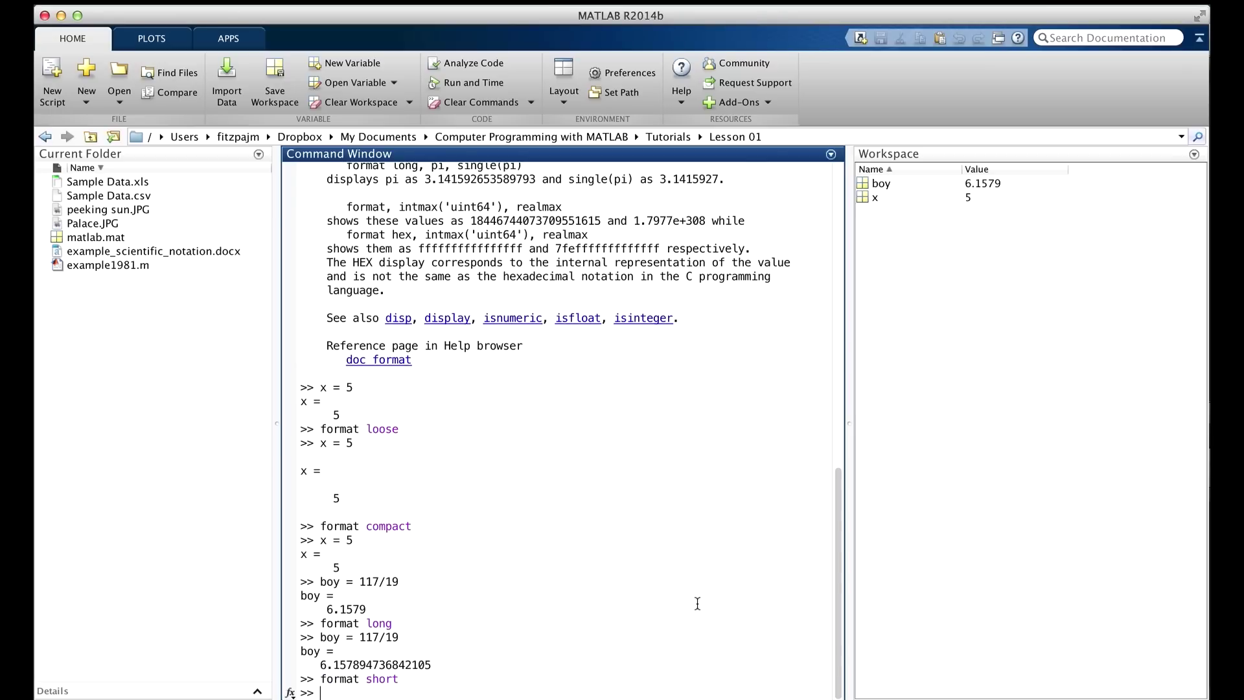
text(x = 117)
text(/19)
key(Return)
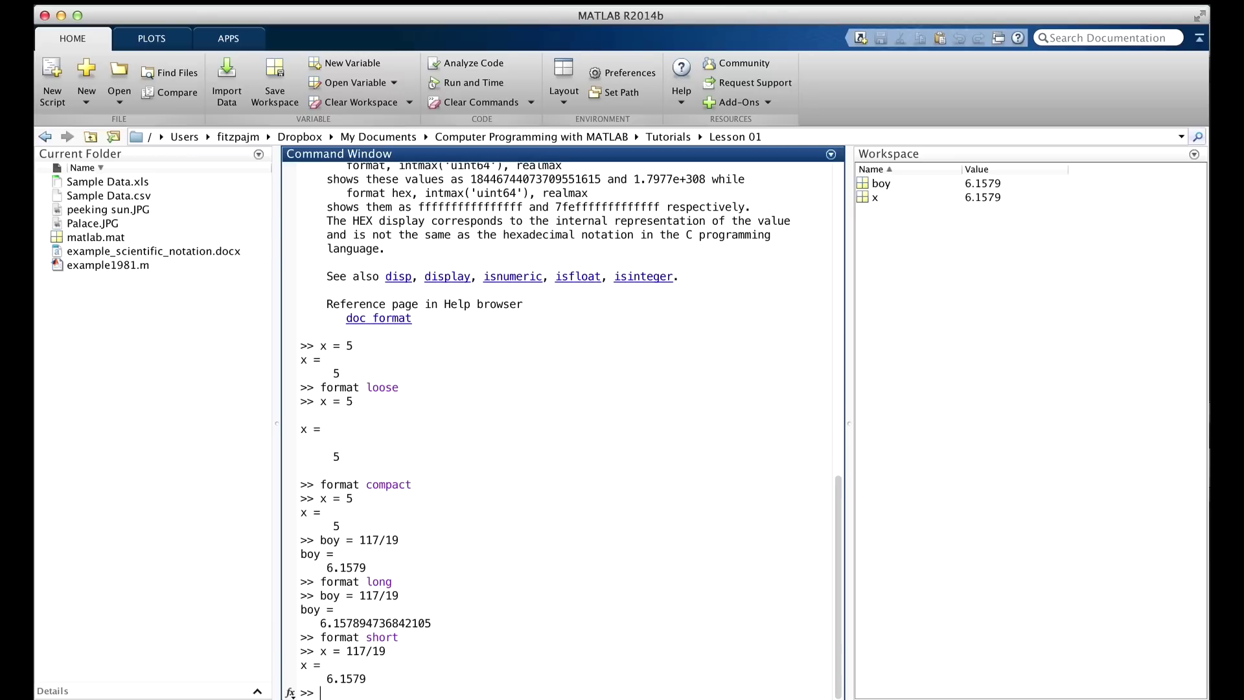
click(791, 655)
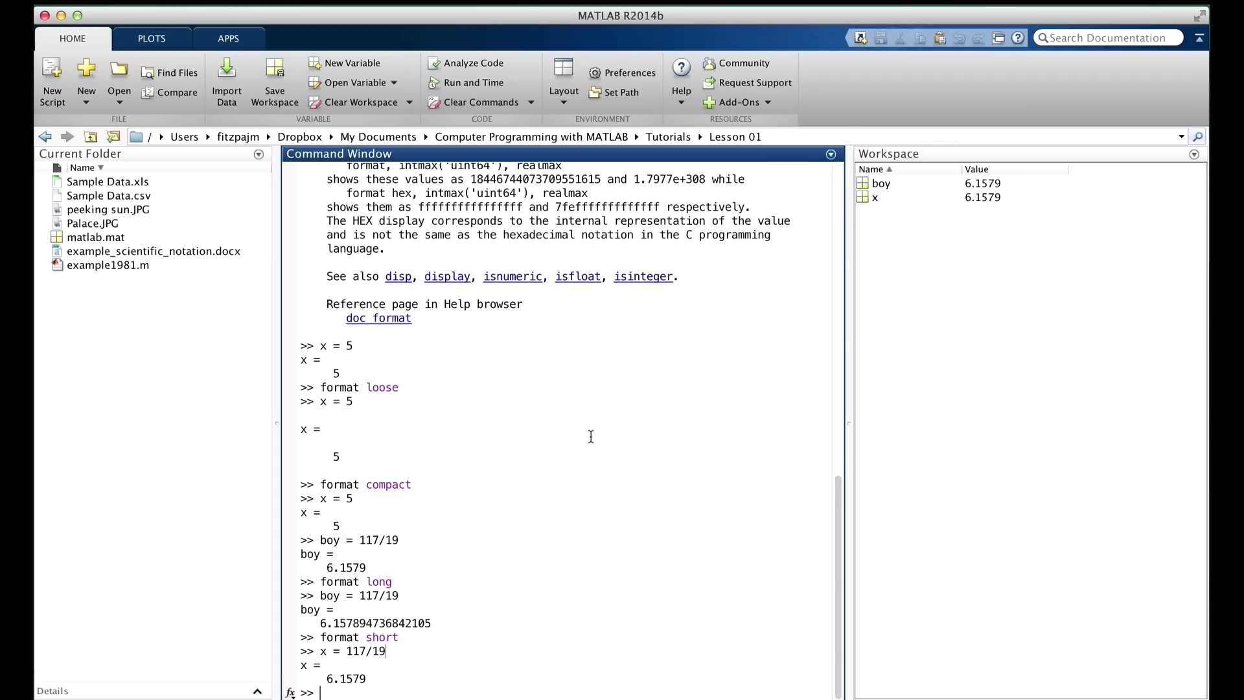
text(doc format)
key(Return)
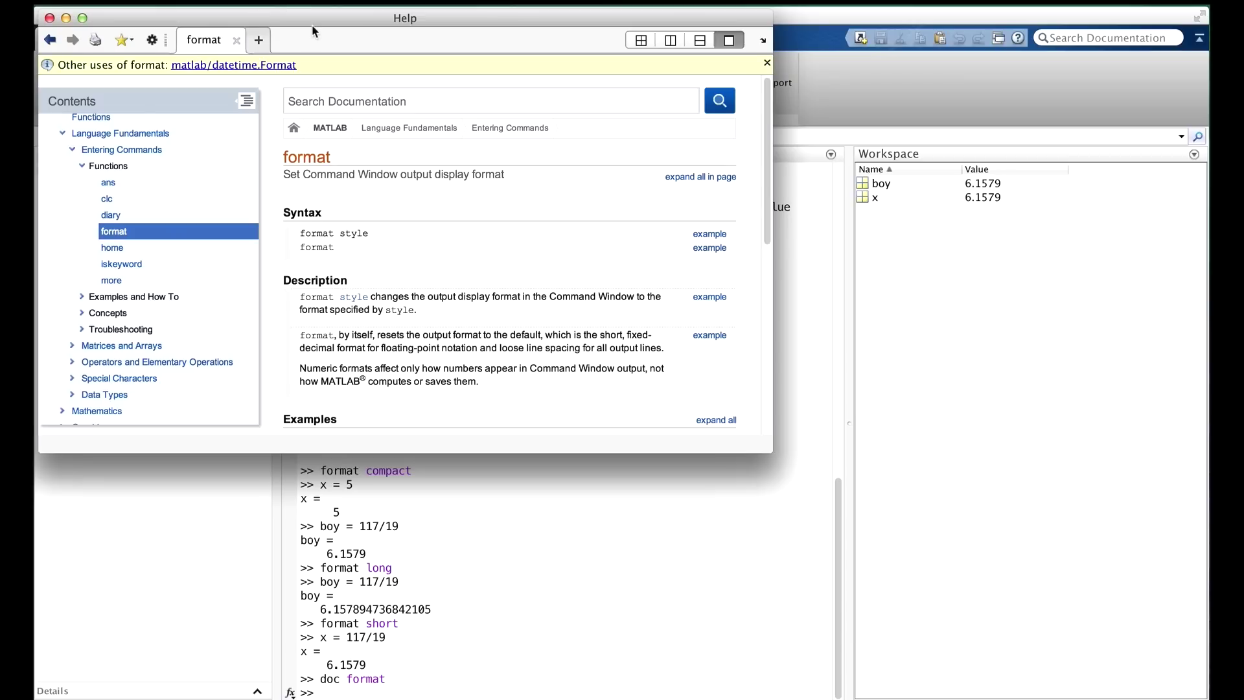
drag(312, 18, 328, 28)
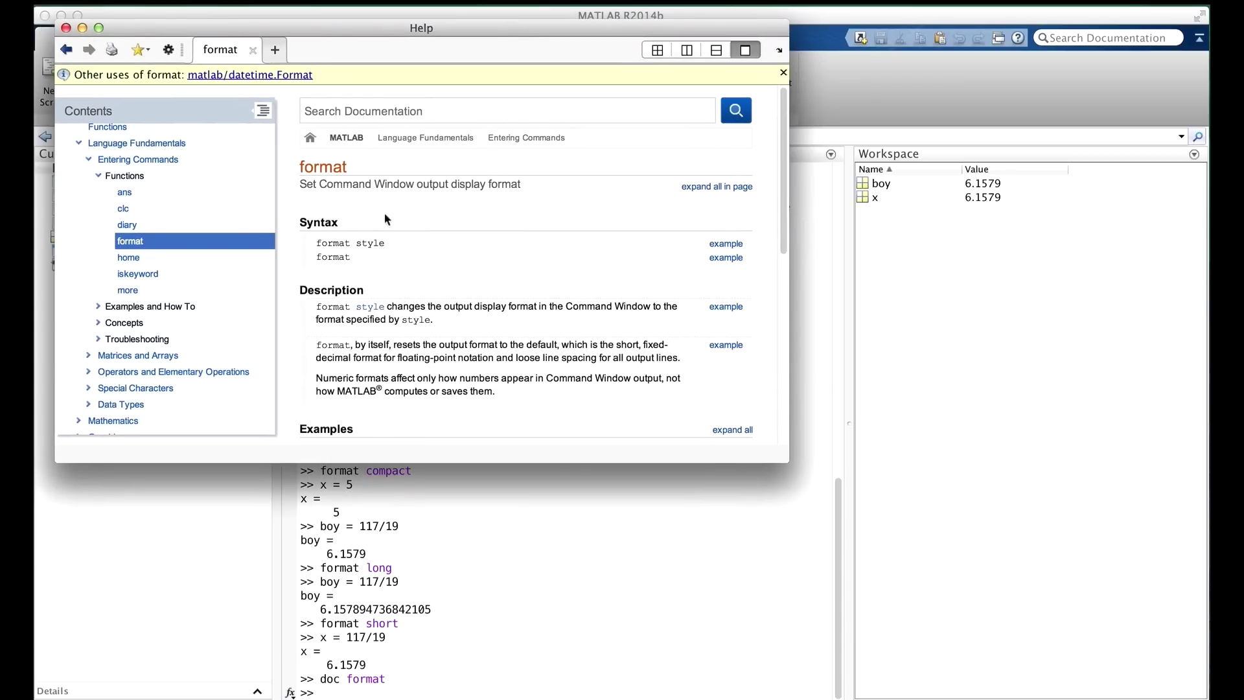
click(65, 28)
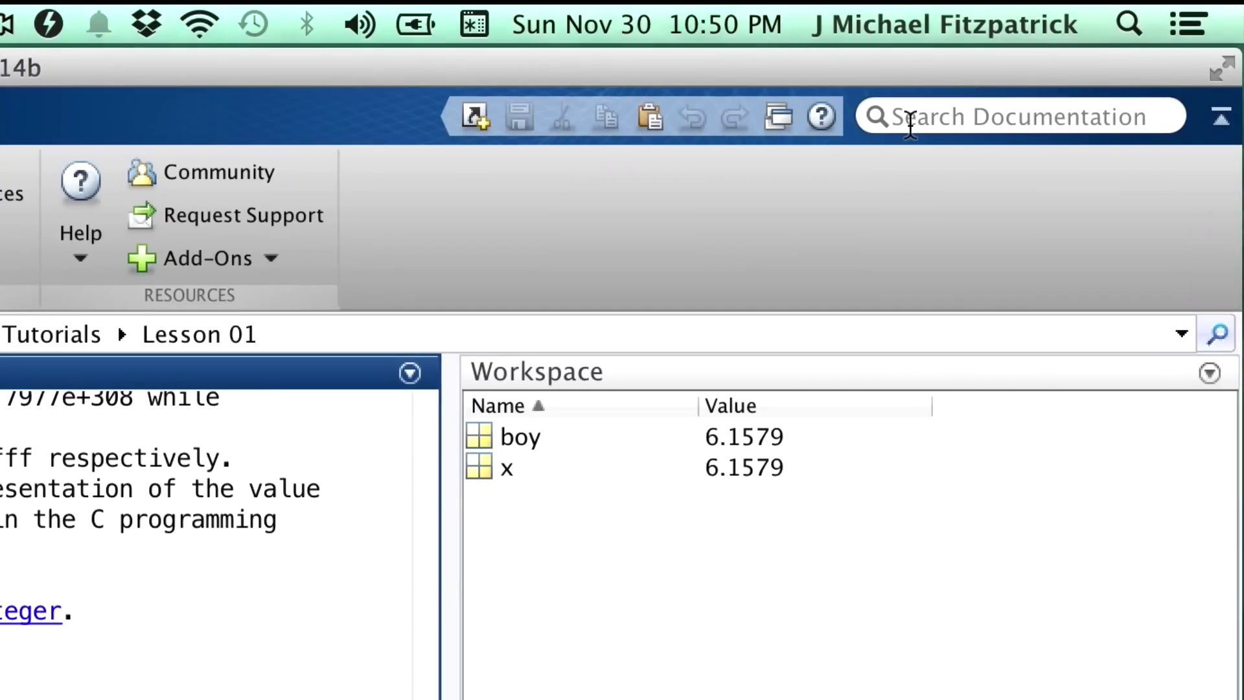
Step: Search the MATLAB documentation for 'plotting'
click(911, 125)
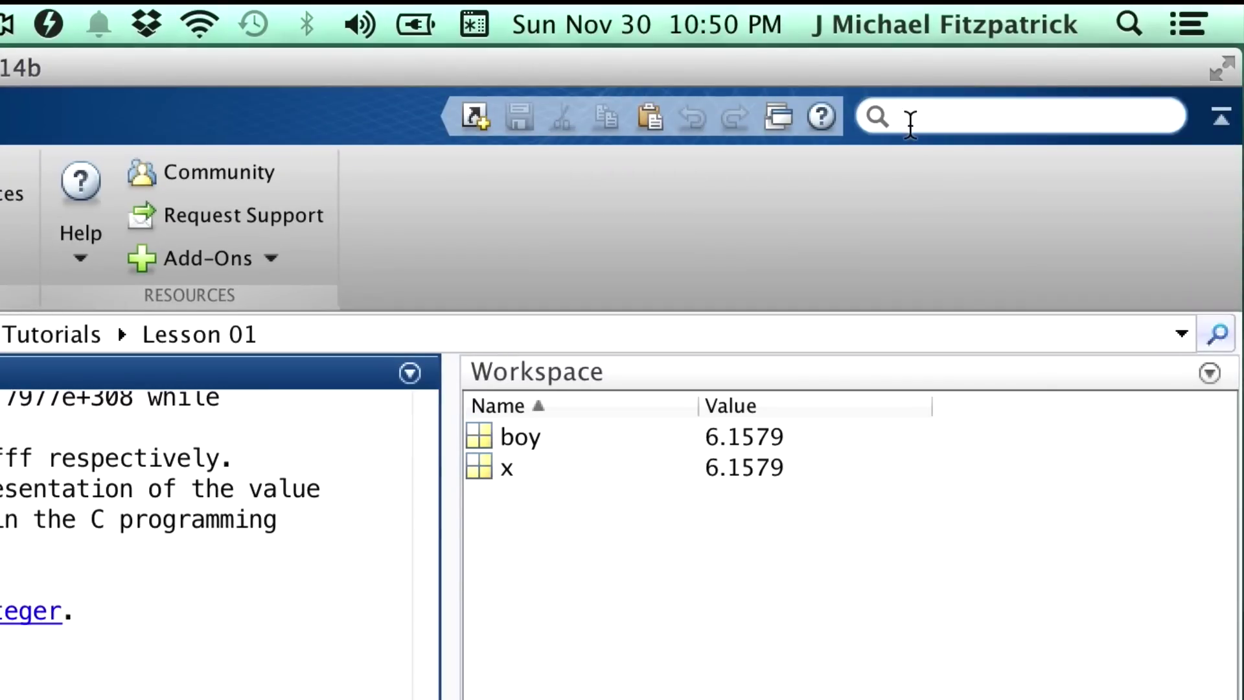
text(plotting)
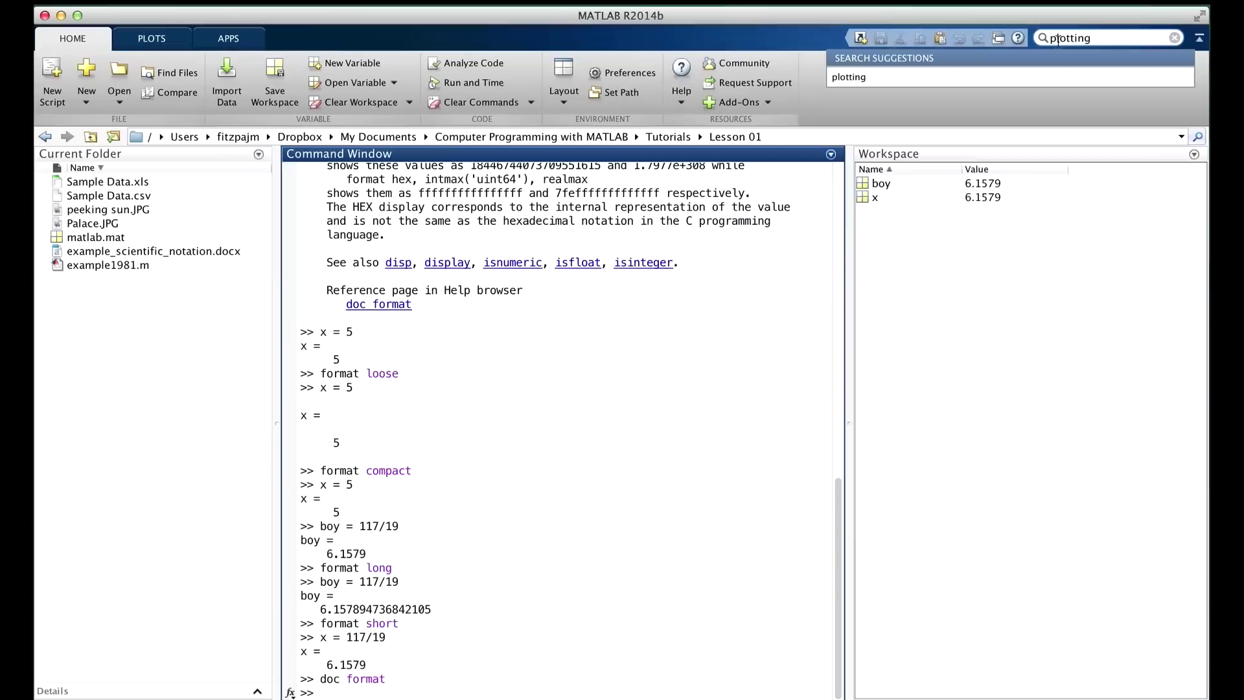
key(Return)
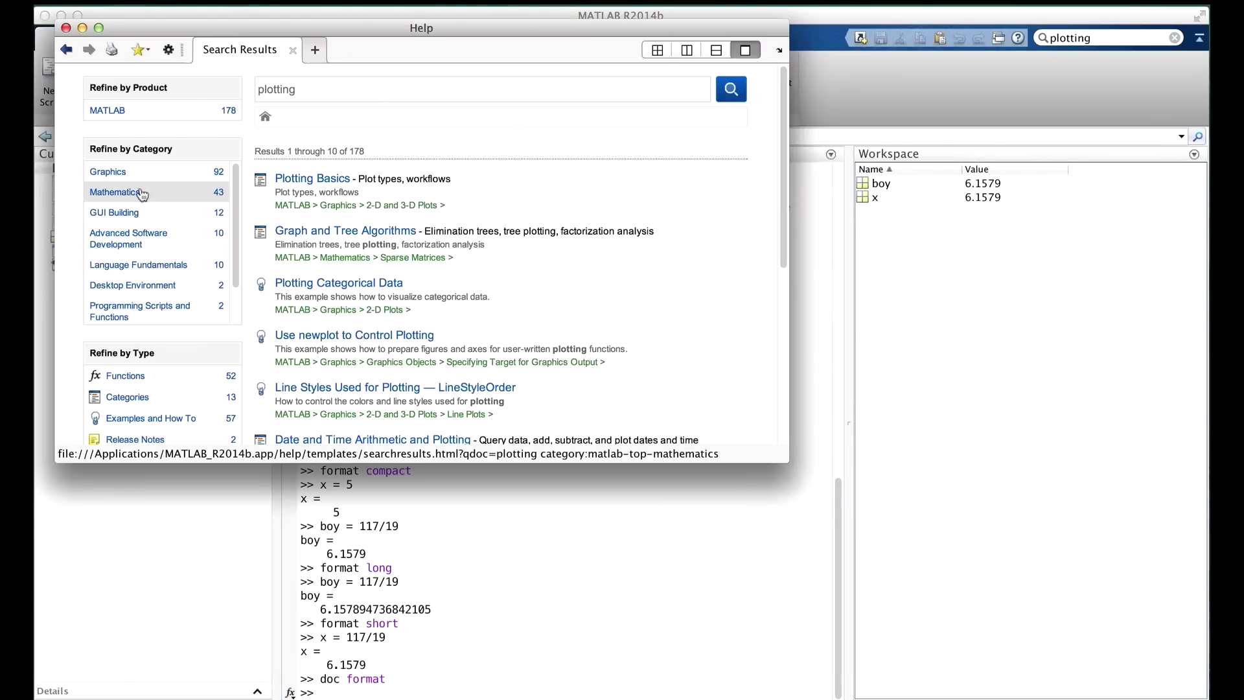
Step: Open Plotting Basics, then Create 2-D Graph and Customize Lines, and read its Create 2-D Line Graph section
click(328, 186)
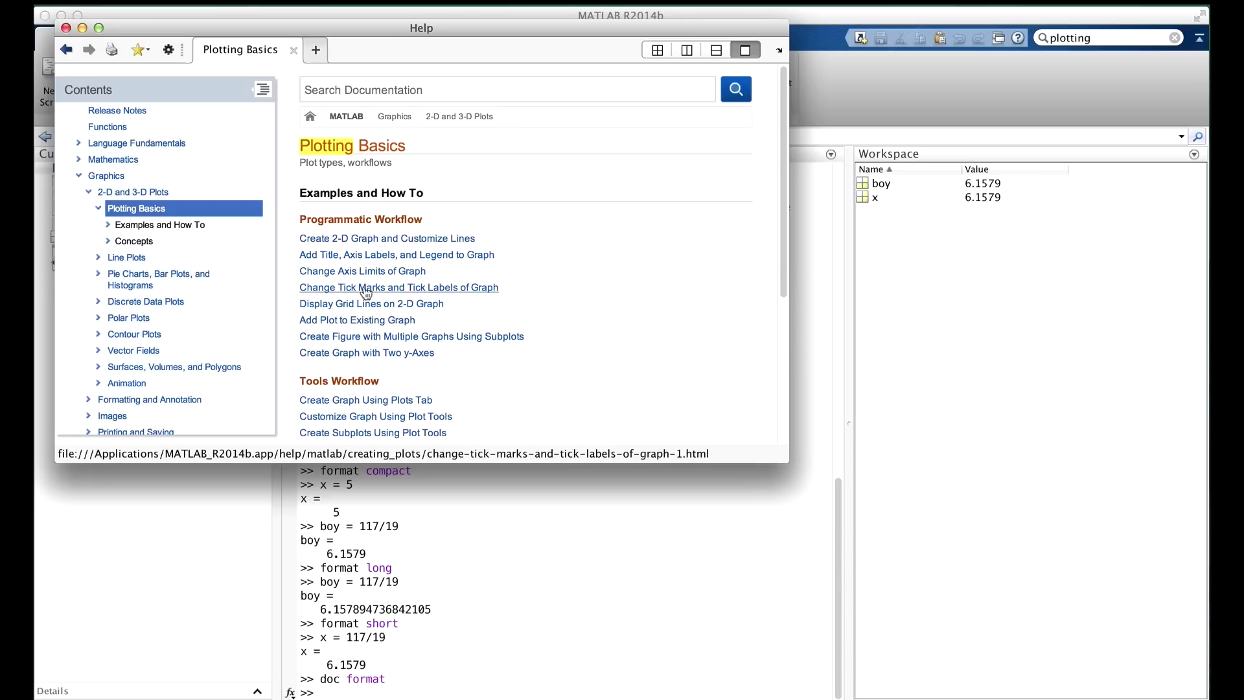
click(351, 240)
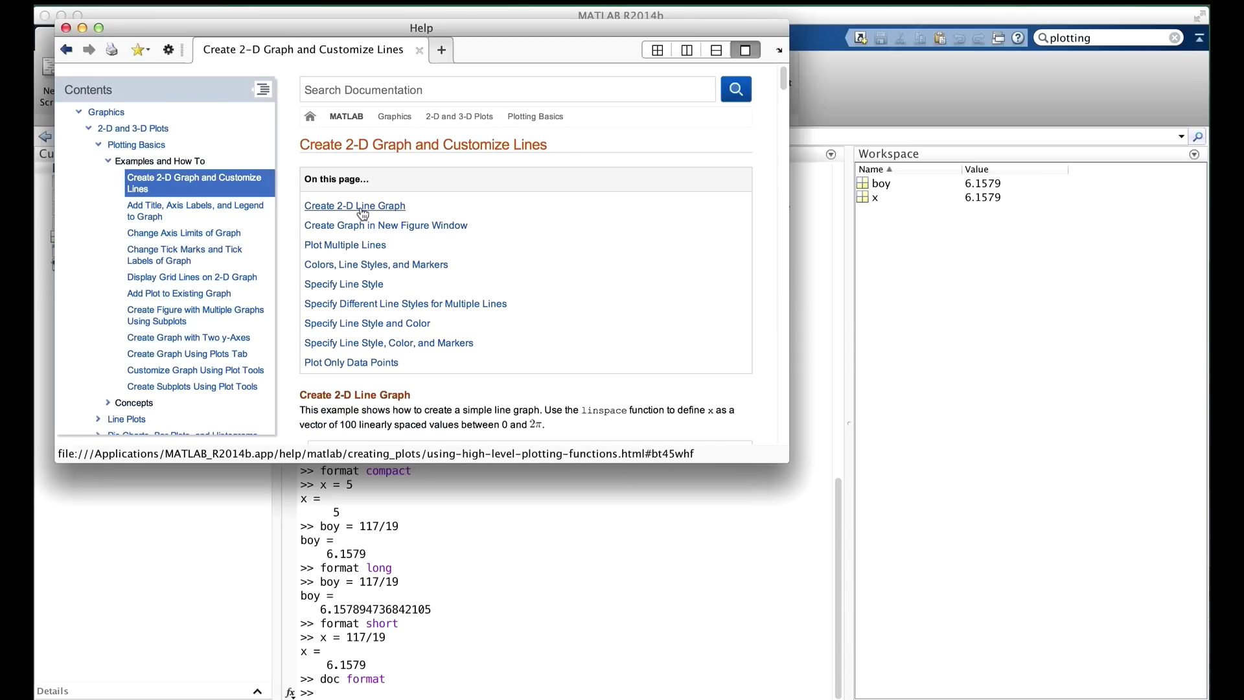
click(361, 206)
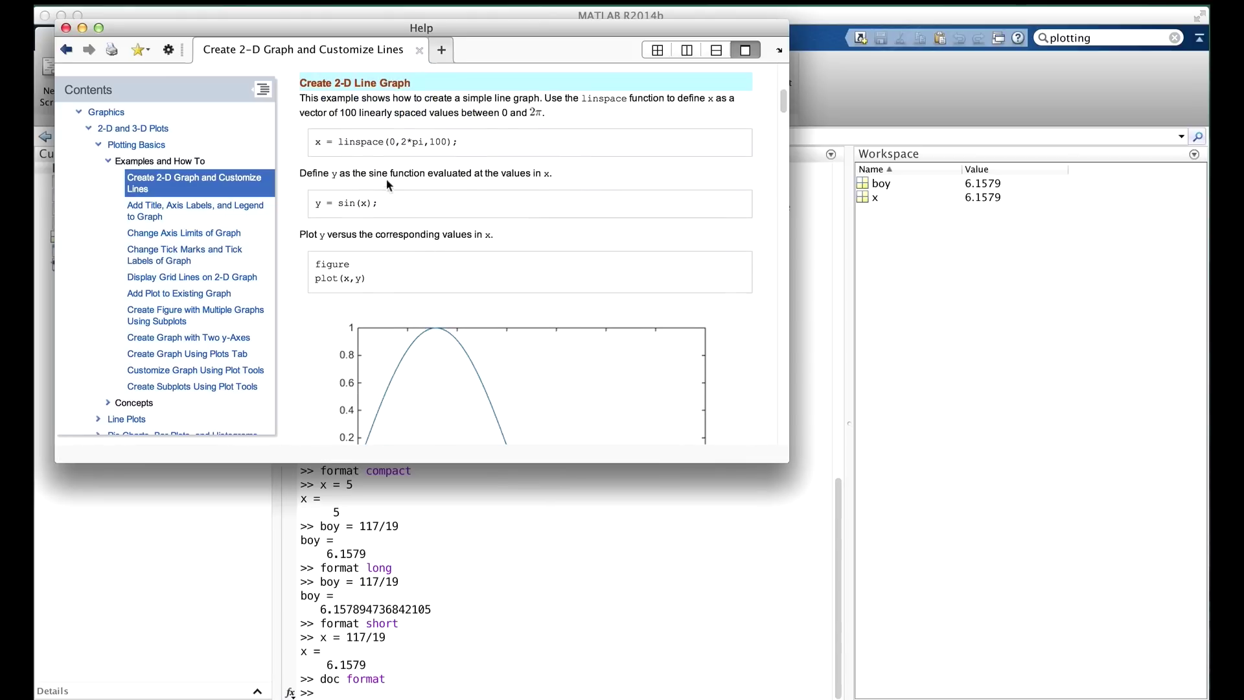
scroll(421, 259, down, 2)
scroll(421, 263, down, 5)
scroll(421, 260, up, 15)
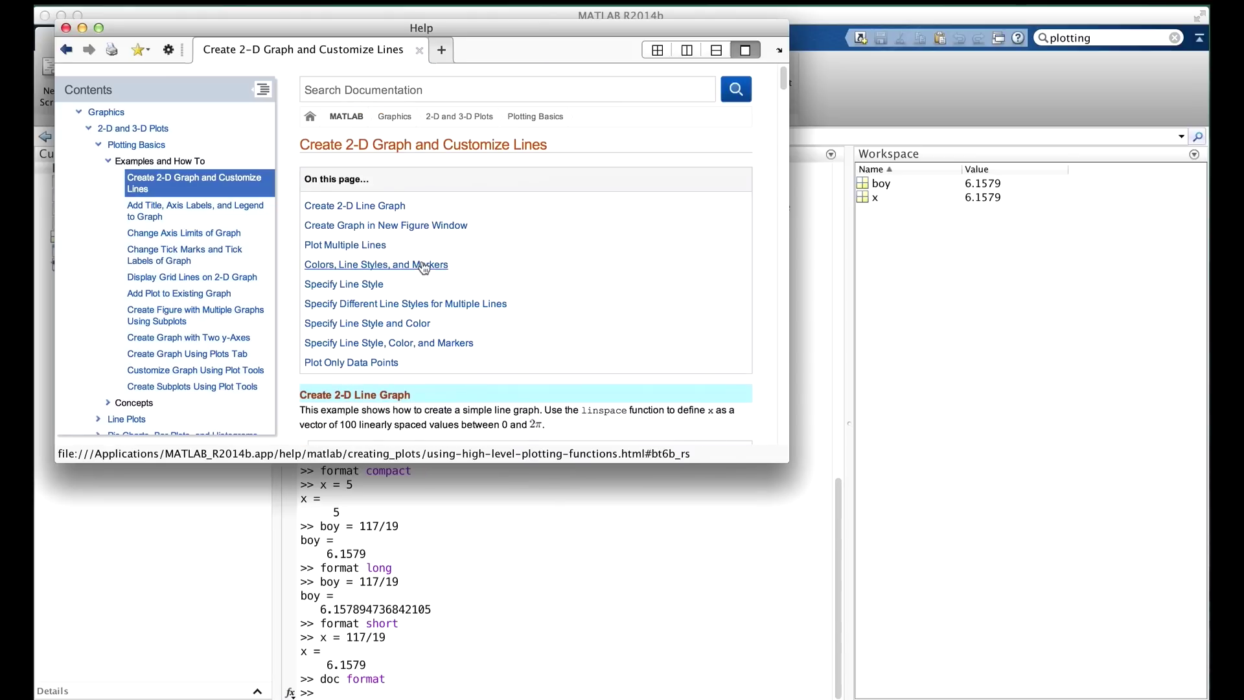
scroll(421, 259, down, 4)
scroll(423, 261, down, 5)
scroll(422, 260, down, 1)
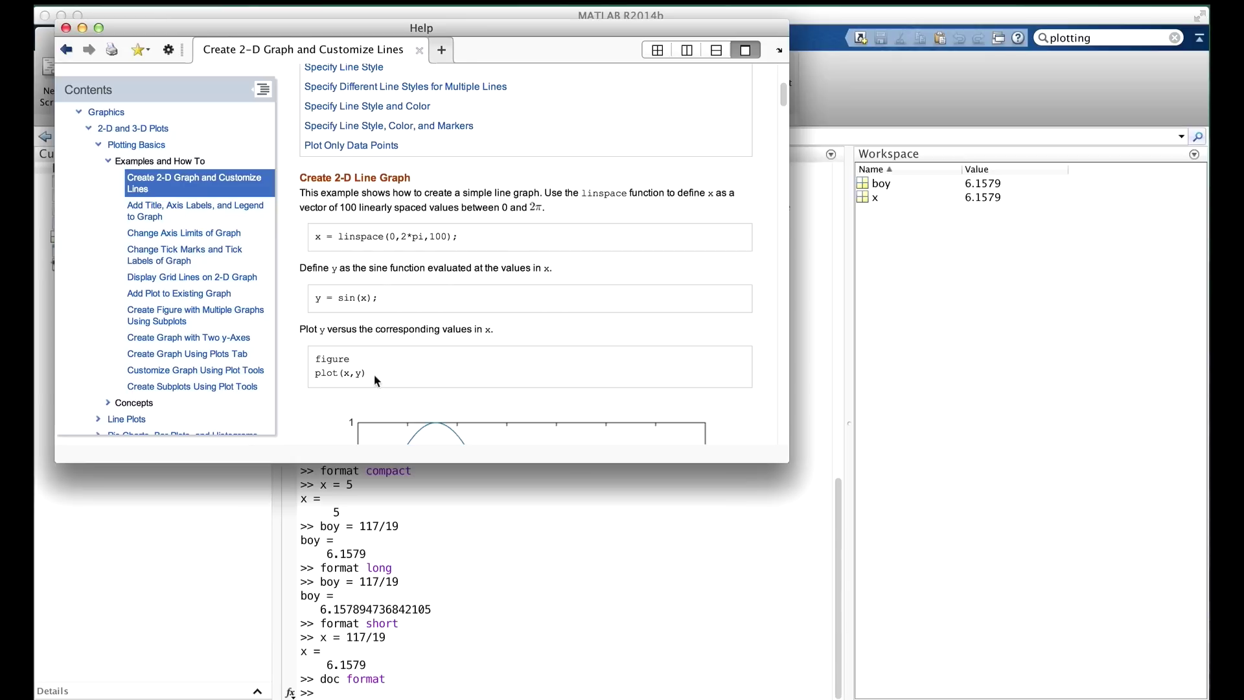
scroll(402, 361, down, 1)
scroll(401, 361, down, 3)
scroll(402, 361, down, 3)
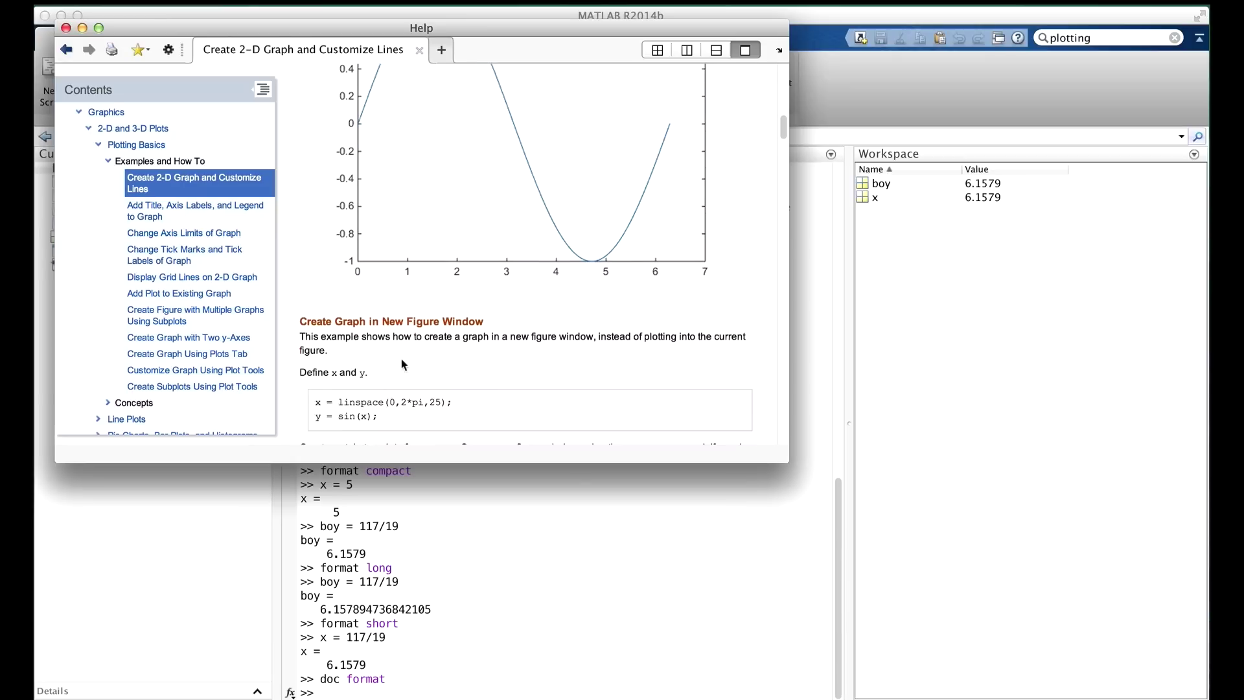
scroll(401, 360, down, 2)
scroll(400, 356, up, 4)
scroll(400, 357, up, 5)
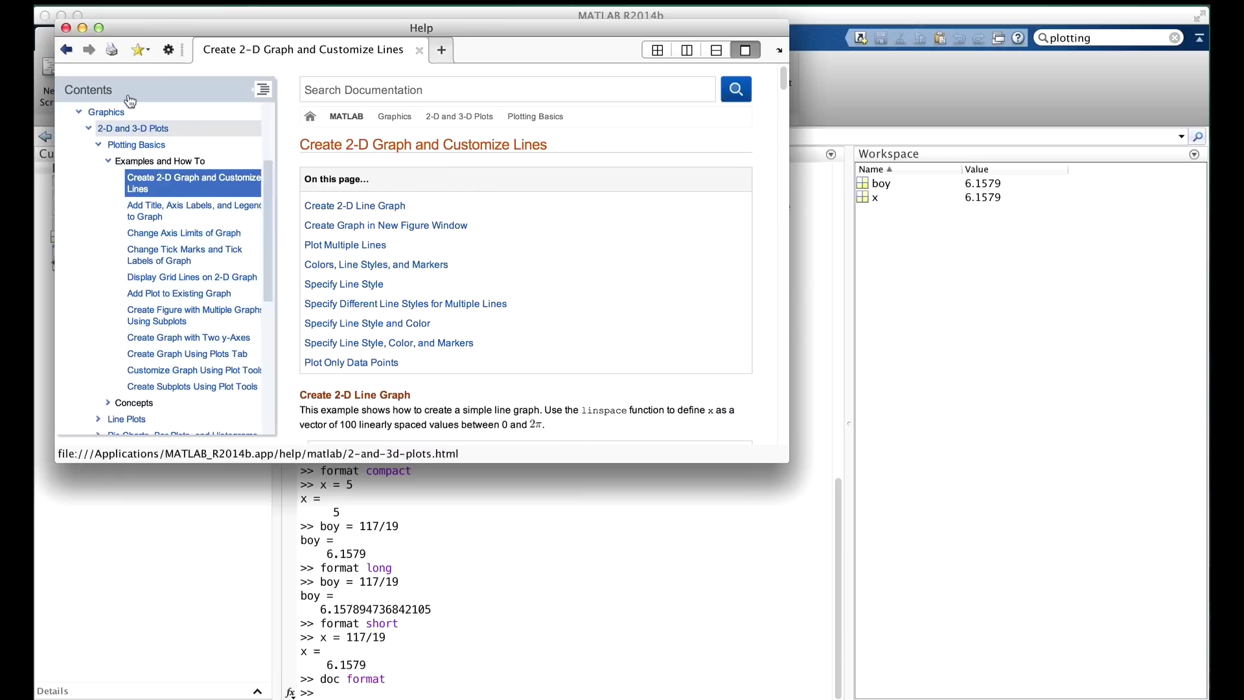
Step: Close the Help window, run help plot, and scroll through its colour, marker and line-style table
click(66, 28)
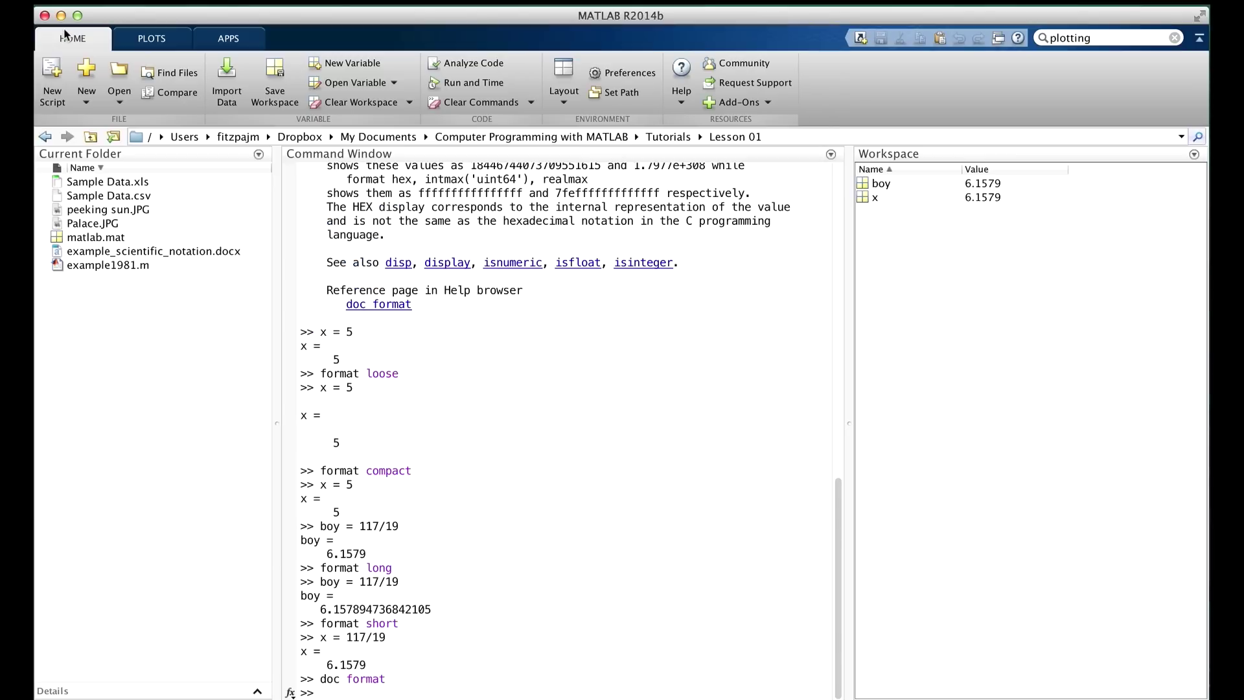
click(491, 681)
text(hel)
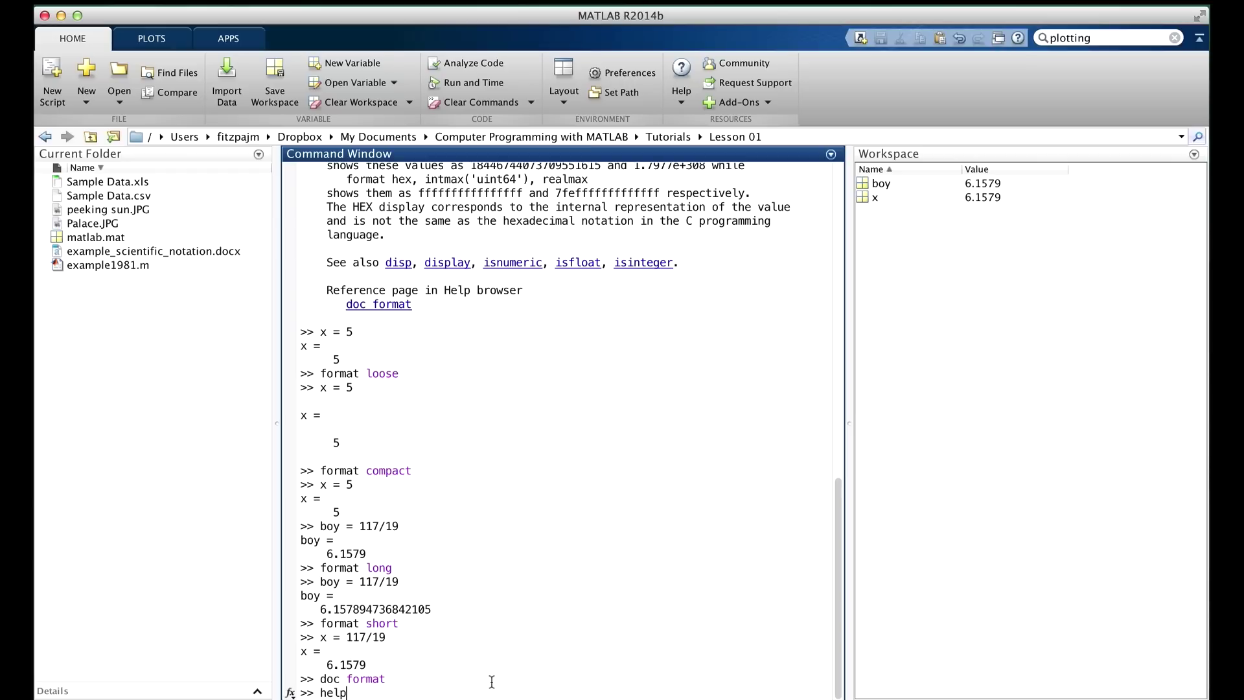
text(plot)
key(Return)
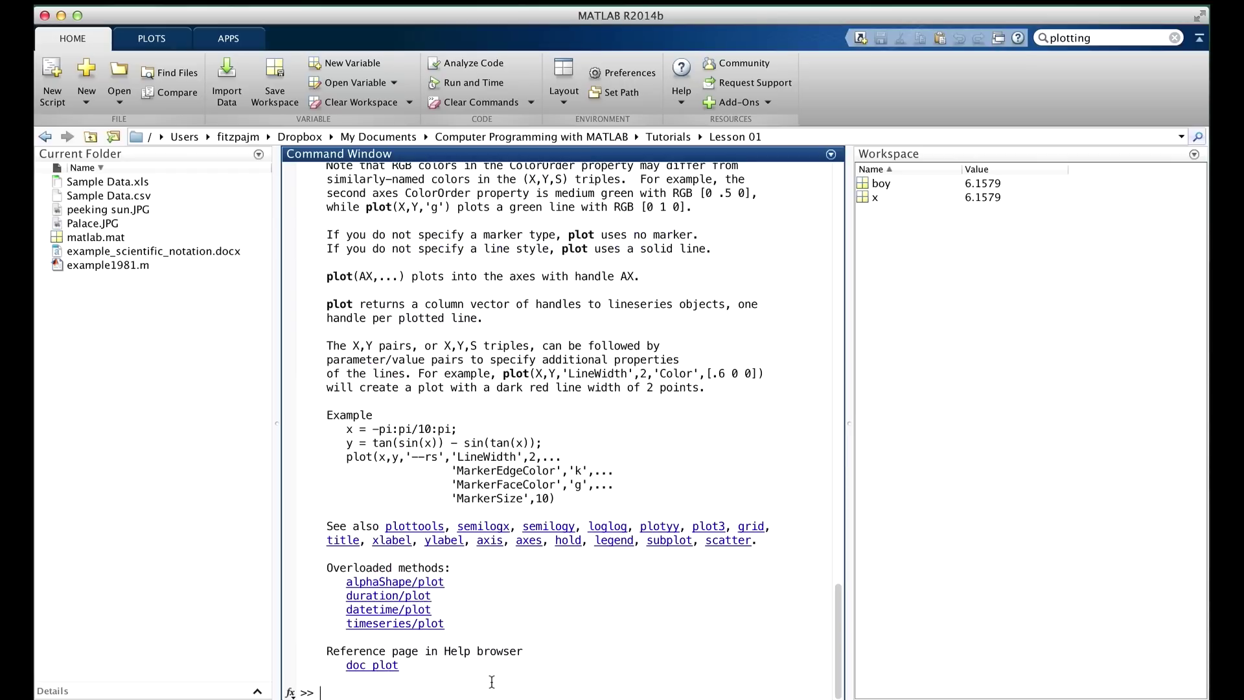
scroll(494, 674, up, 5)
scroll(497, 635, up, 5)
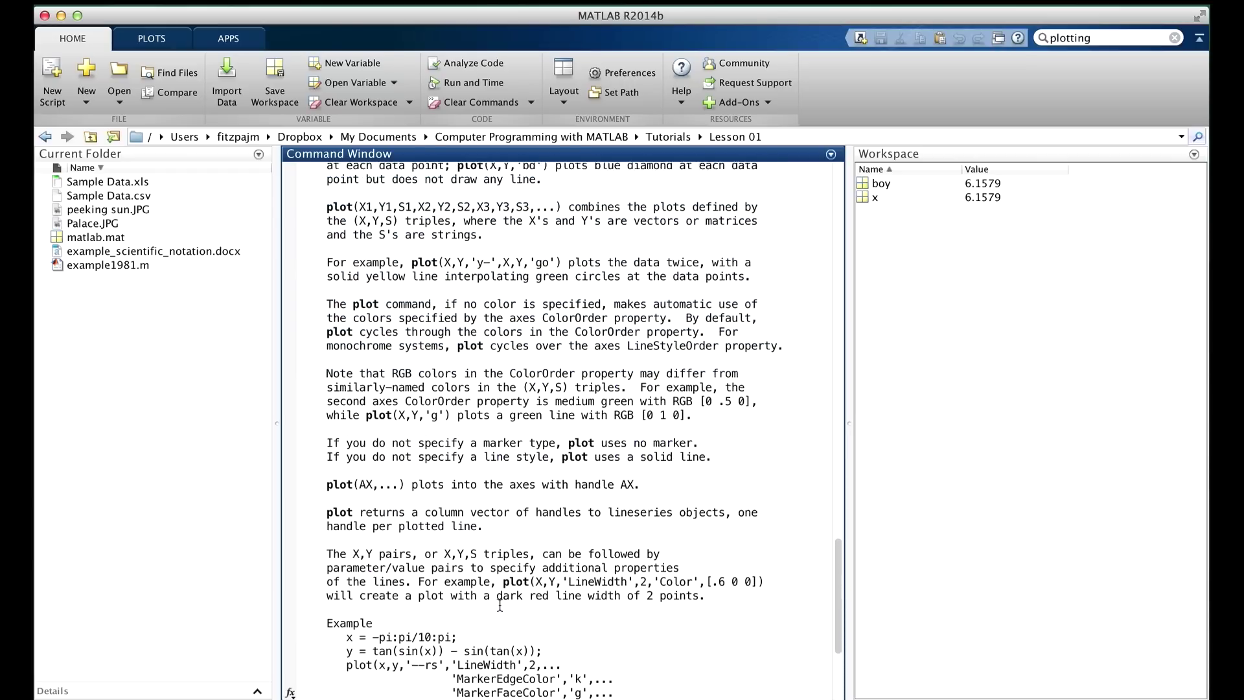
scroll(499, 606, up, 2)
scroll(500, 605, up, 7)
scroll(500, 606, up, 15)
scroll(499, 605, down, 10)
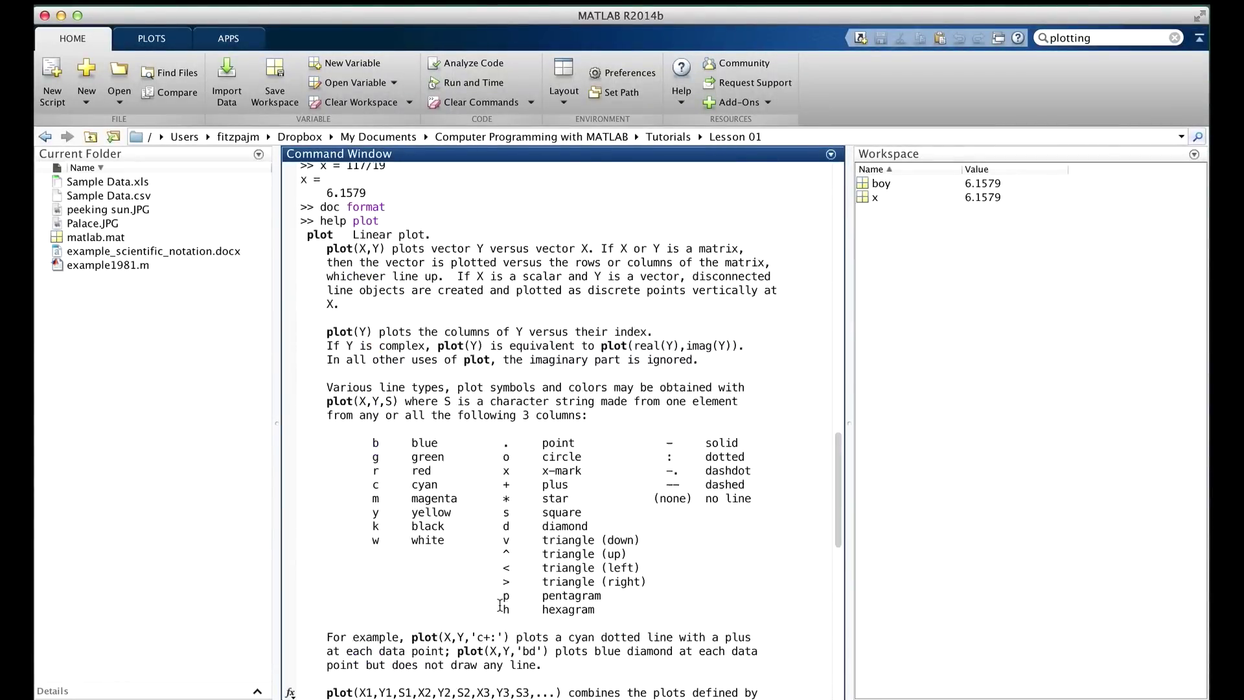
scroll(499, 605, down, 8)
scroll(500, 605, up, 5)
scroll(499, 583, up, 4)
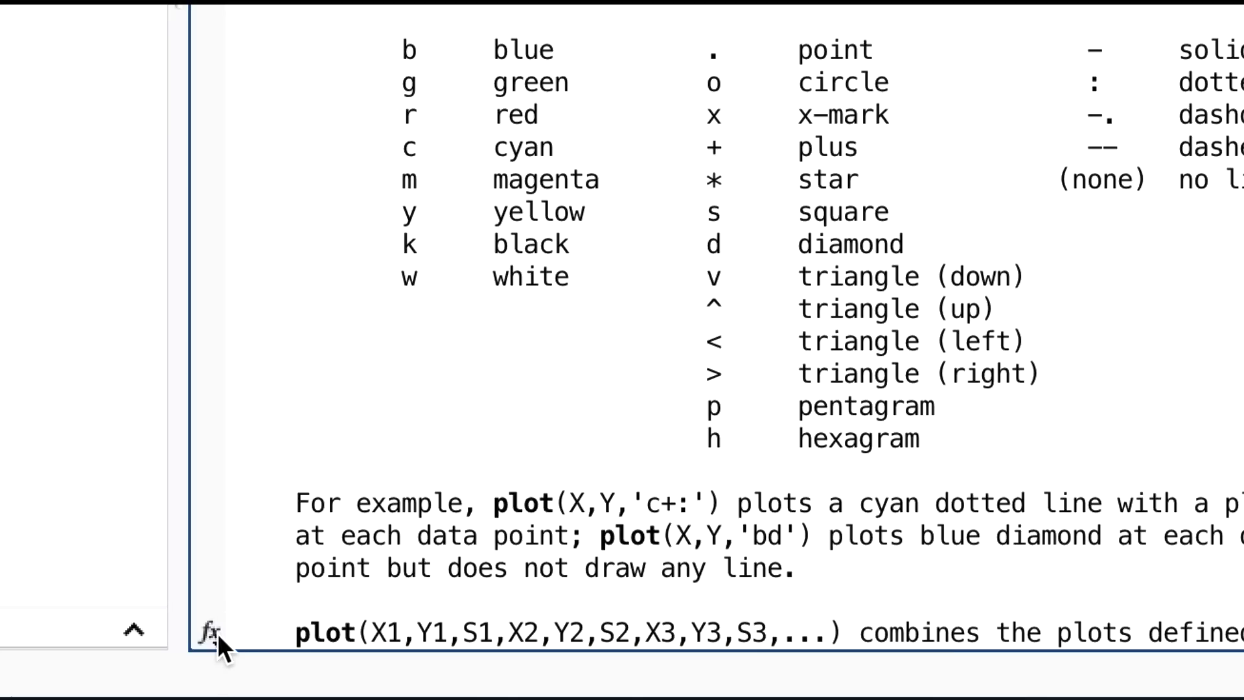
click(211, 632)
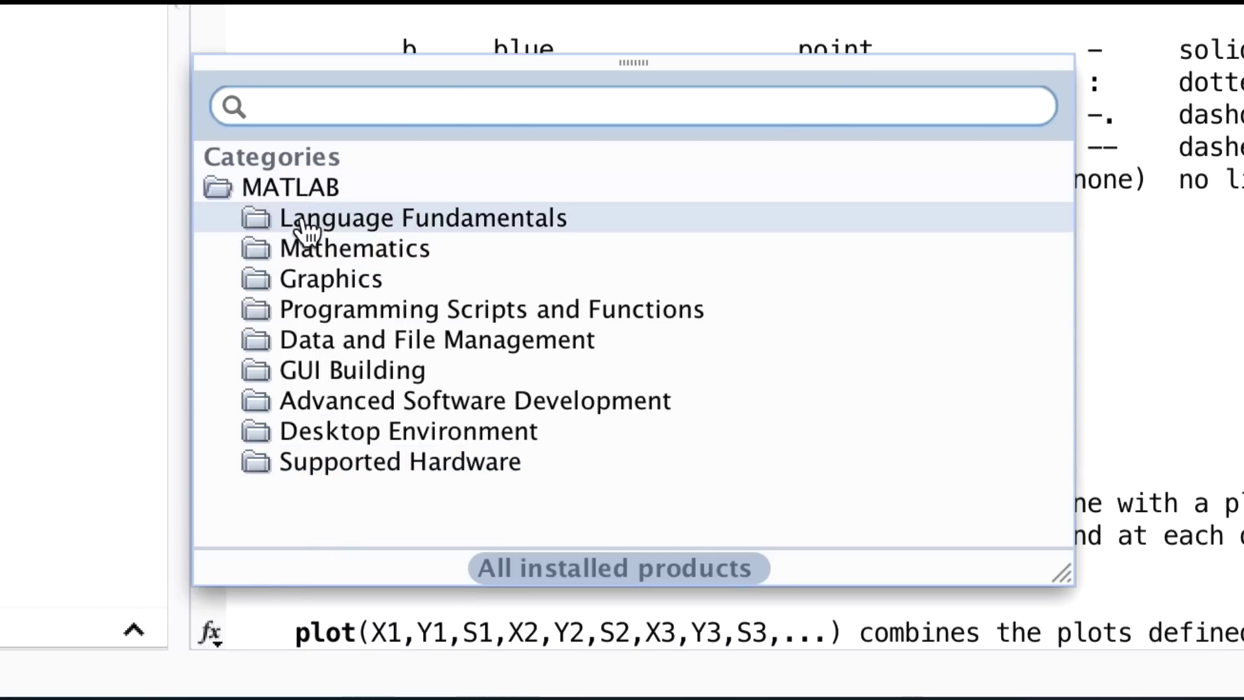
click(311, 285)
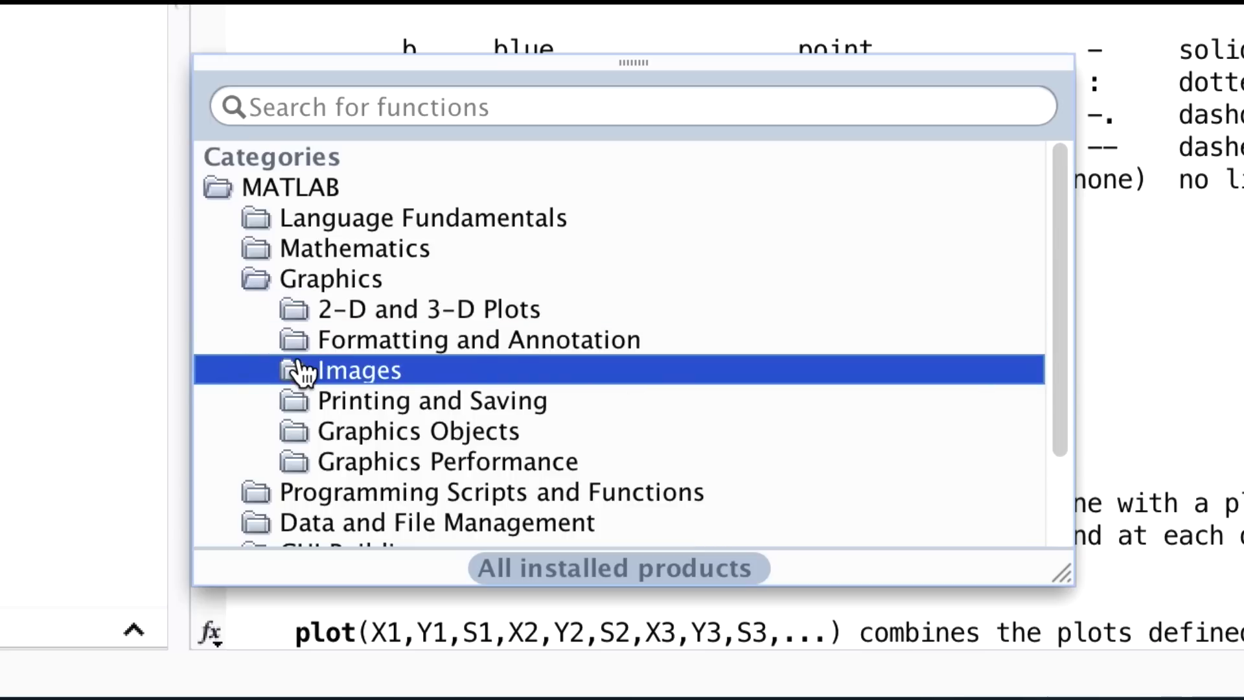
click(438, 311)
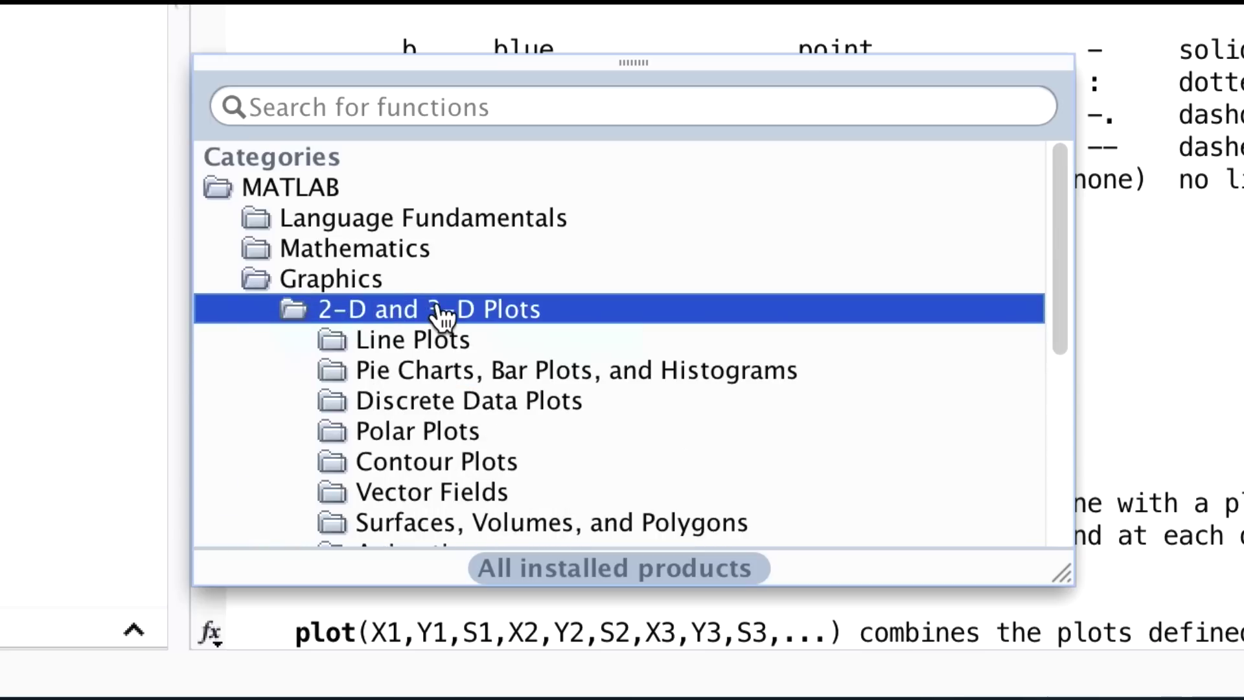
click(438, 343)
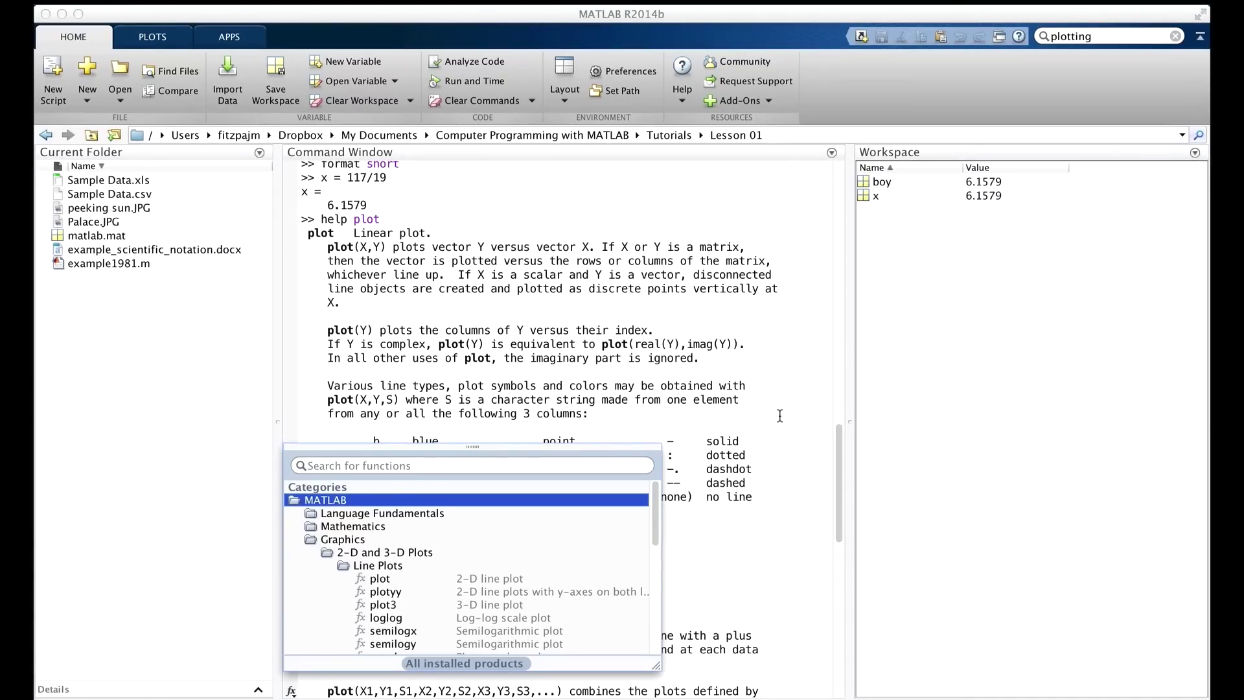
click(713, 649)
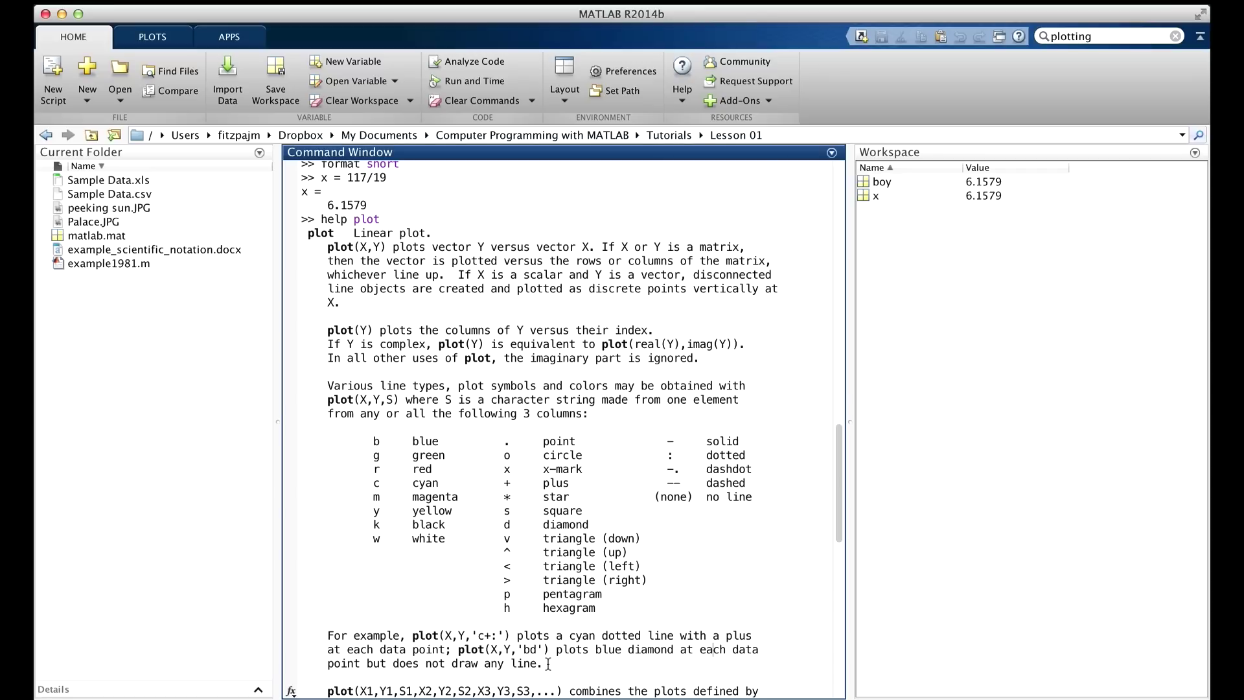
scroll(547, 664, up, 2)
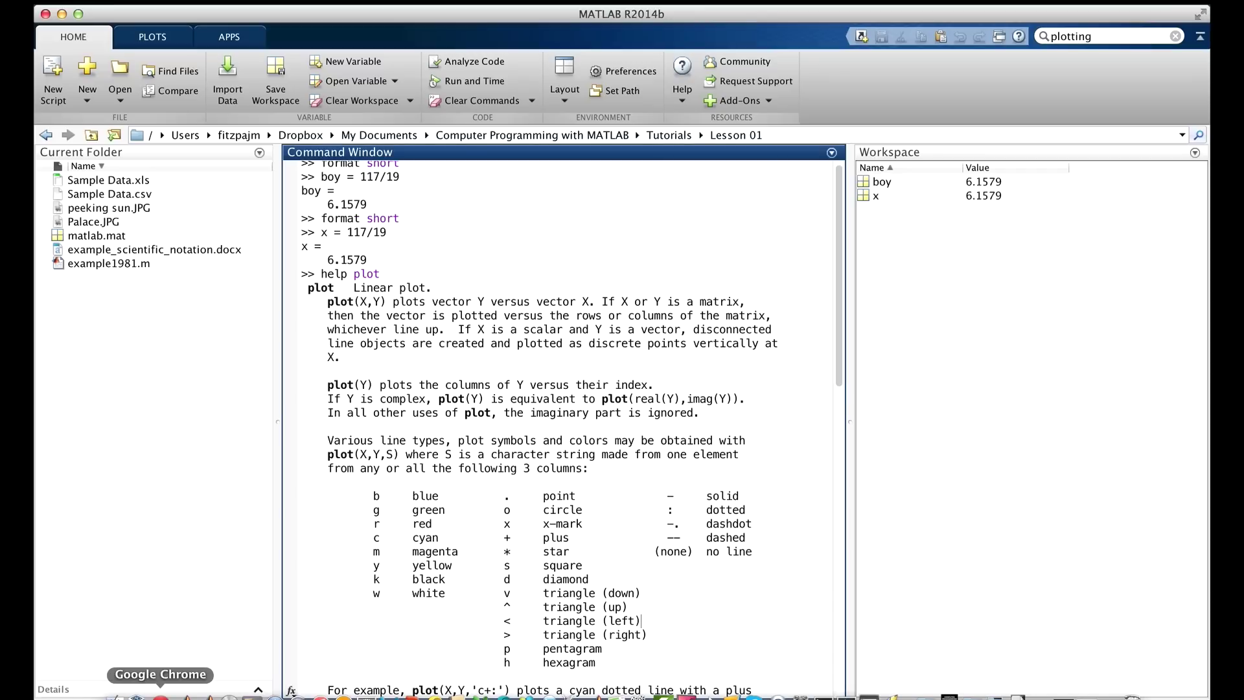
click(161, 697)
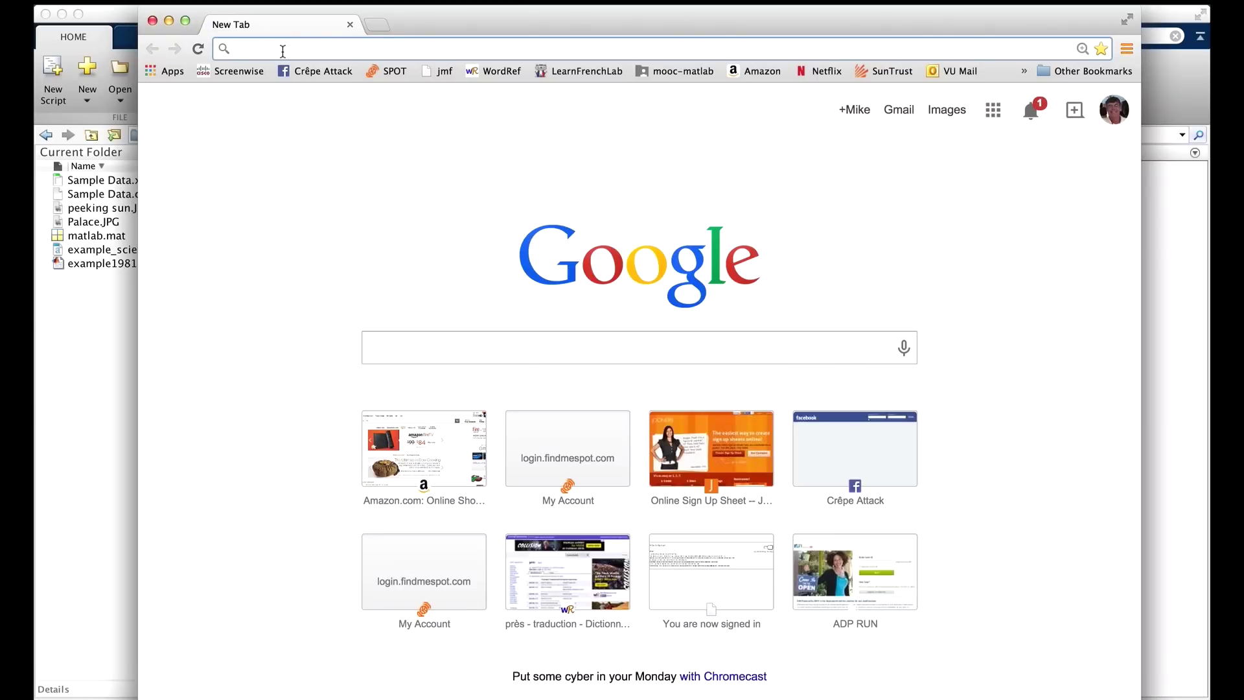
Step: Google 'How do I plot in matlab' and open MathWorks' 2-D line plot result
text(Howdo)
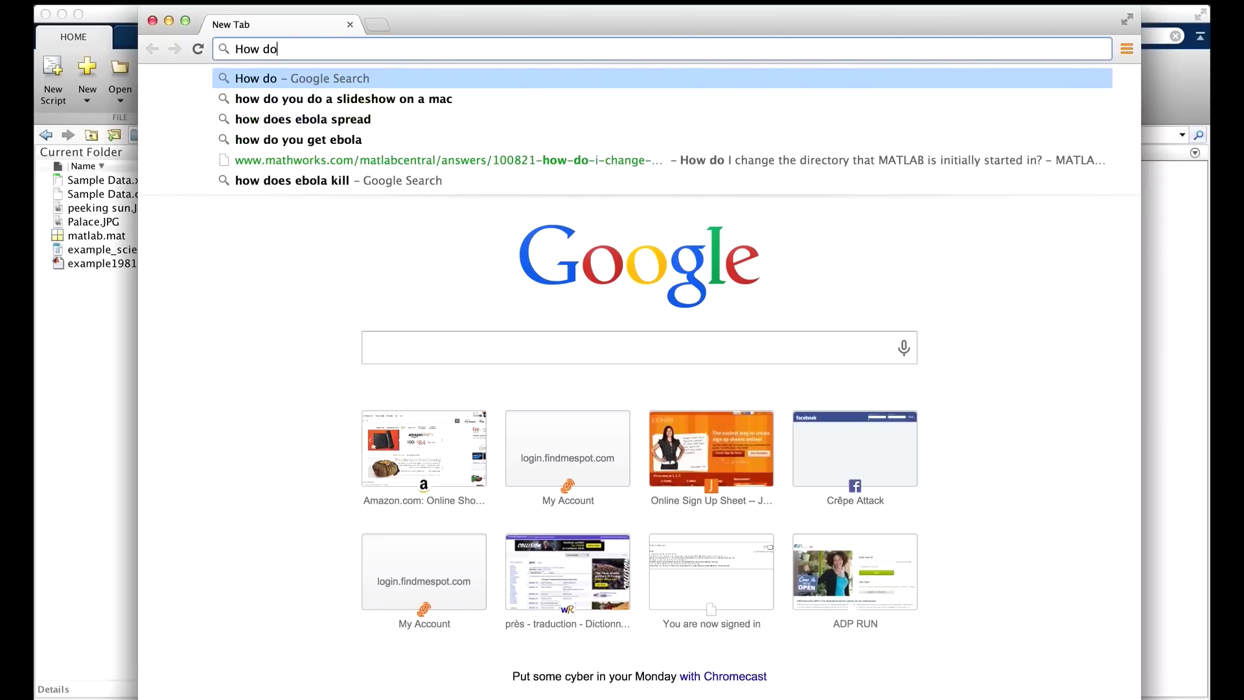
text( I plot in )
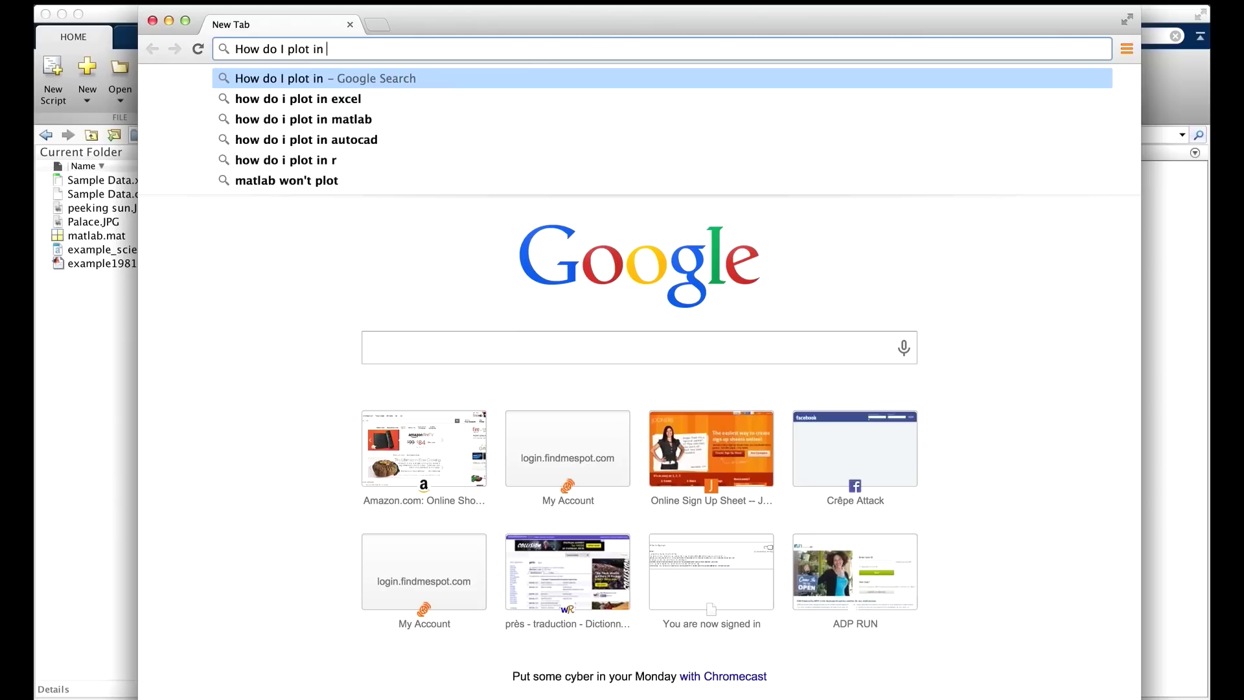
text(matlab)
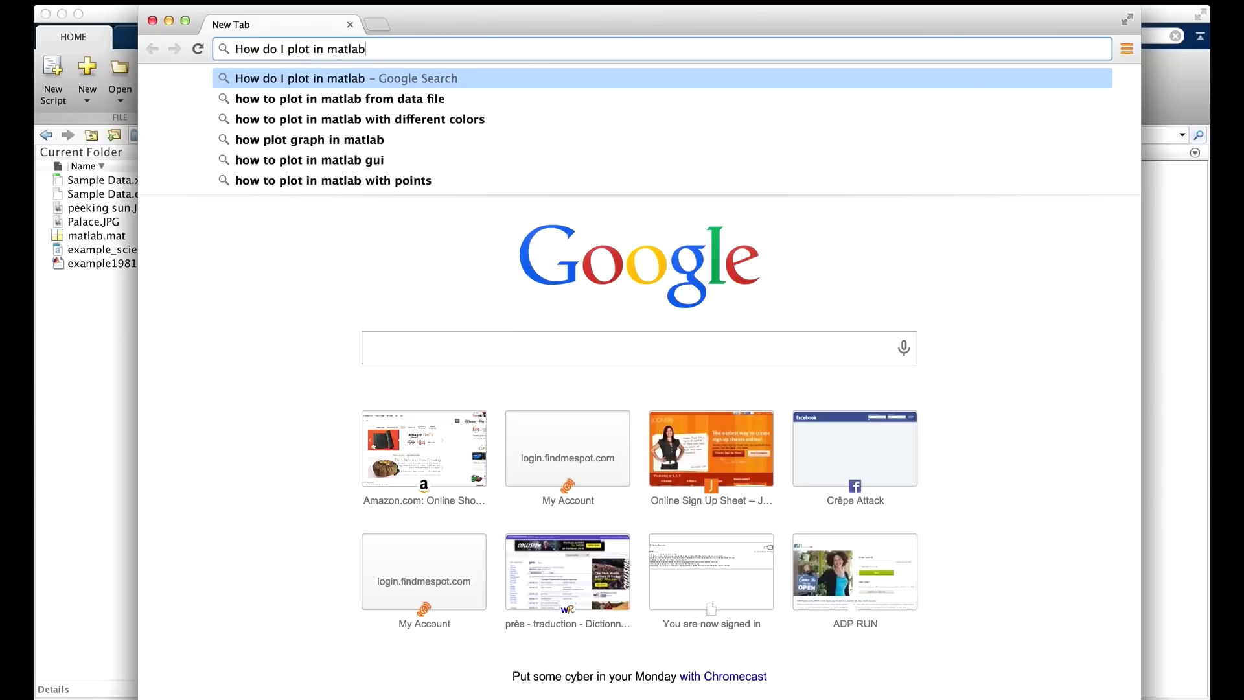
key(Return)
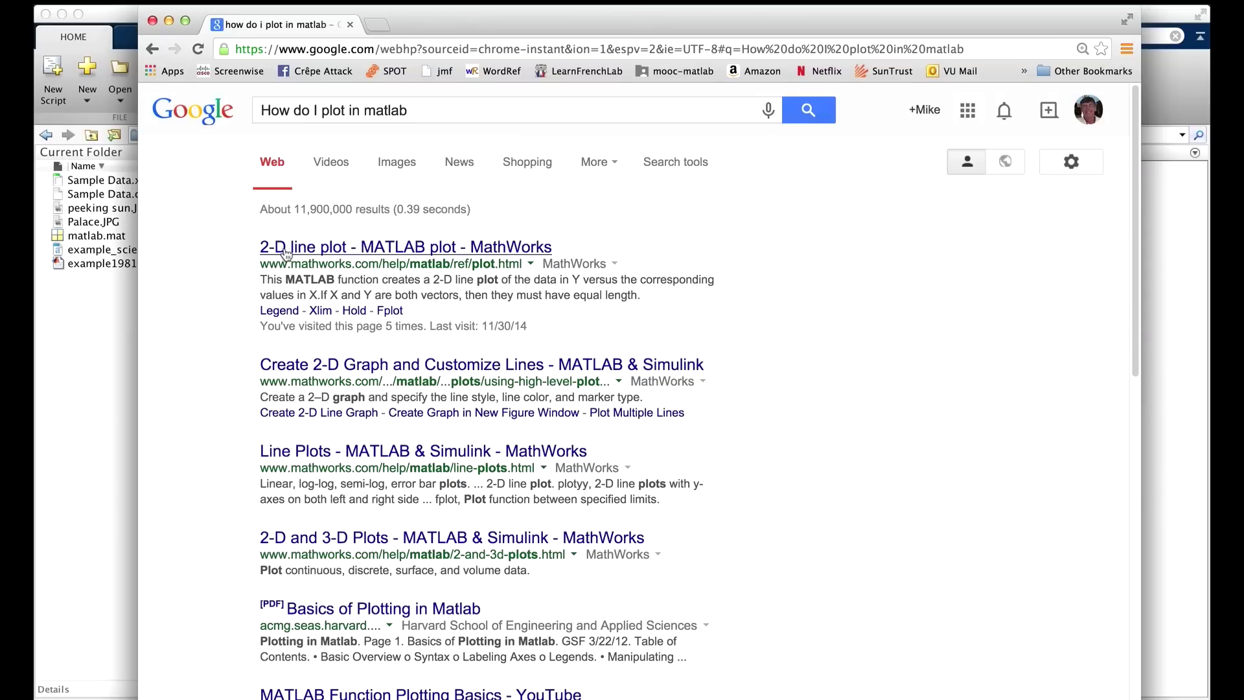
click(325, 252)
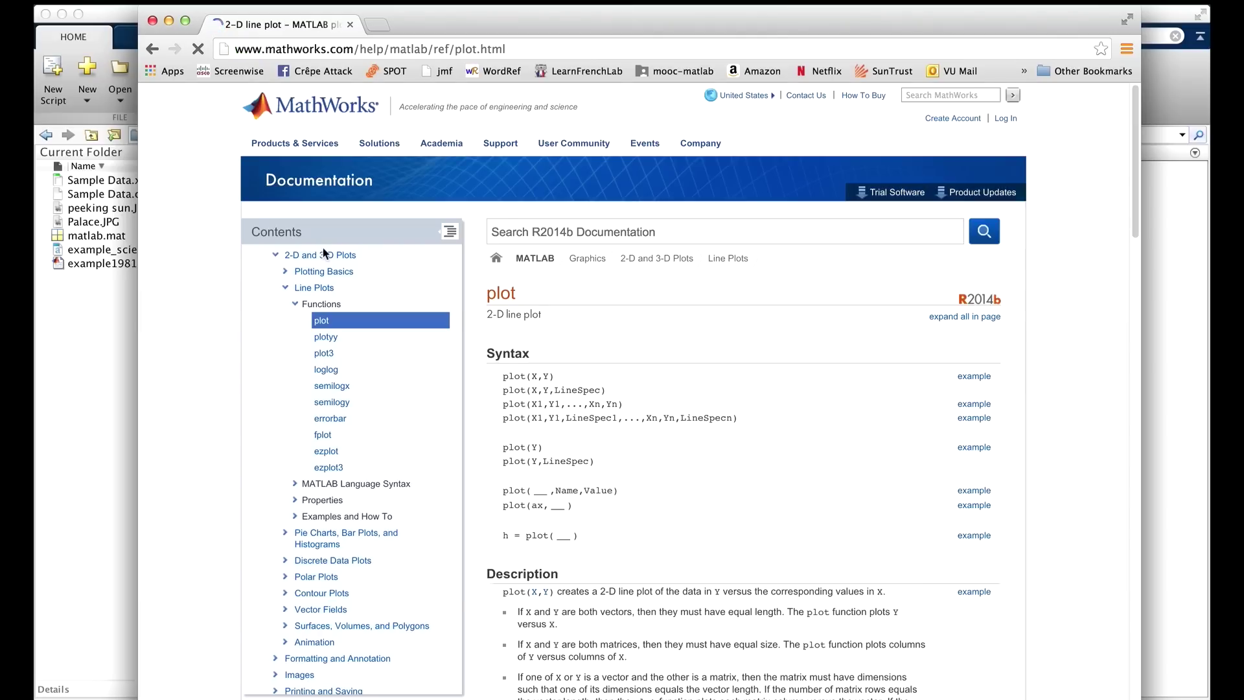